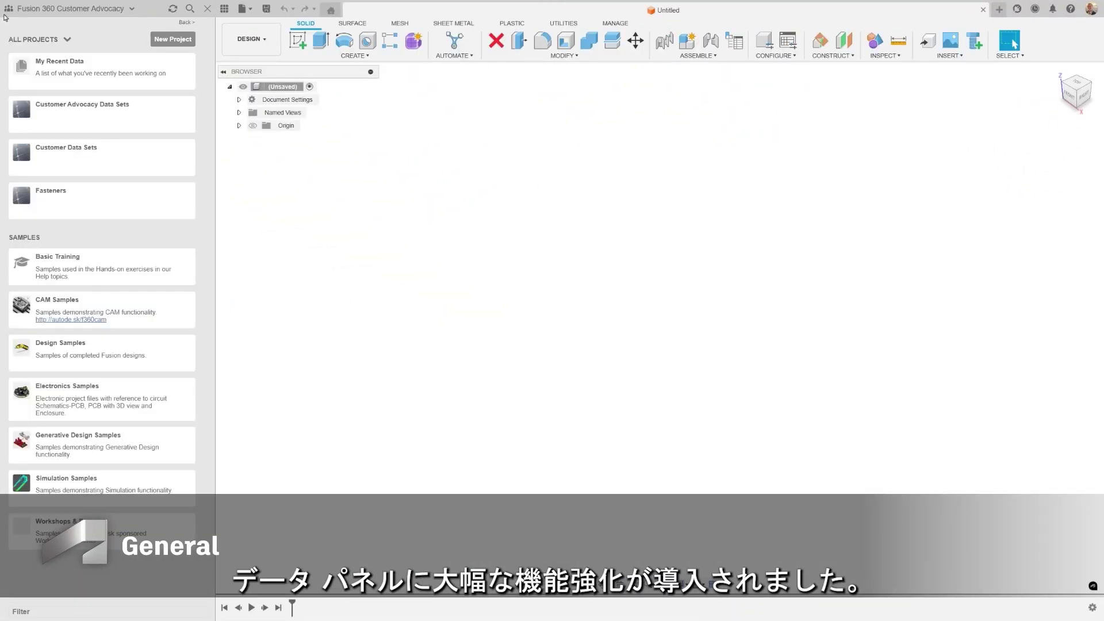
# - Search all data for 'supercharger' and reveal the Supercharger Assembly's folder
pyautogui.click(190, 8)
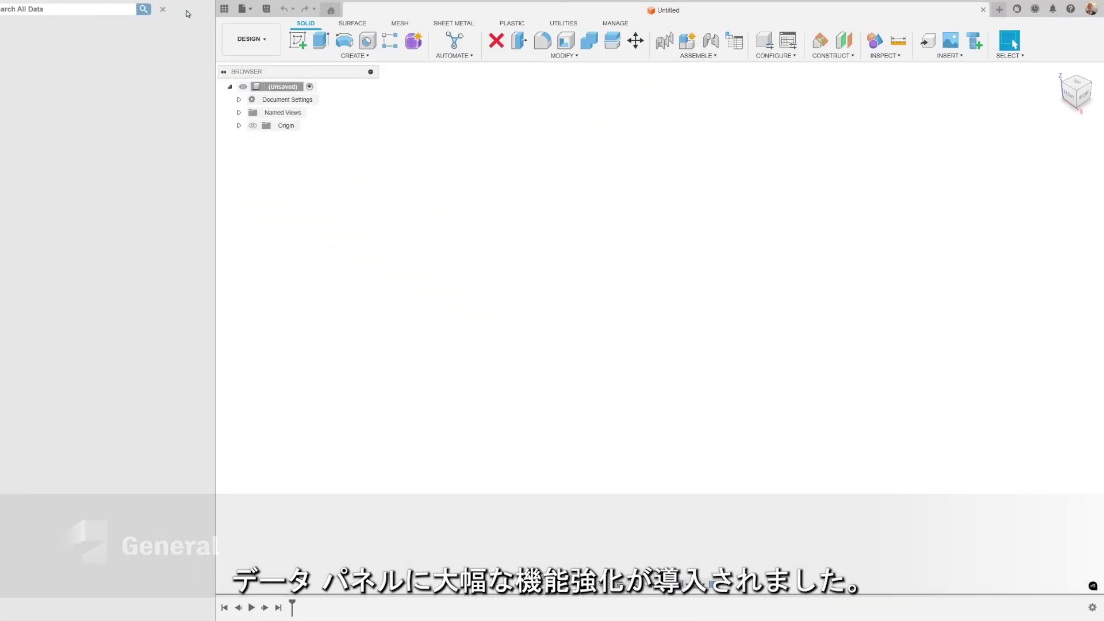
pyautogui.write('super')
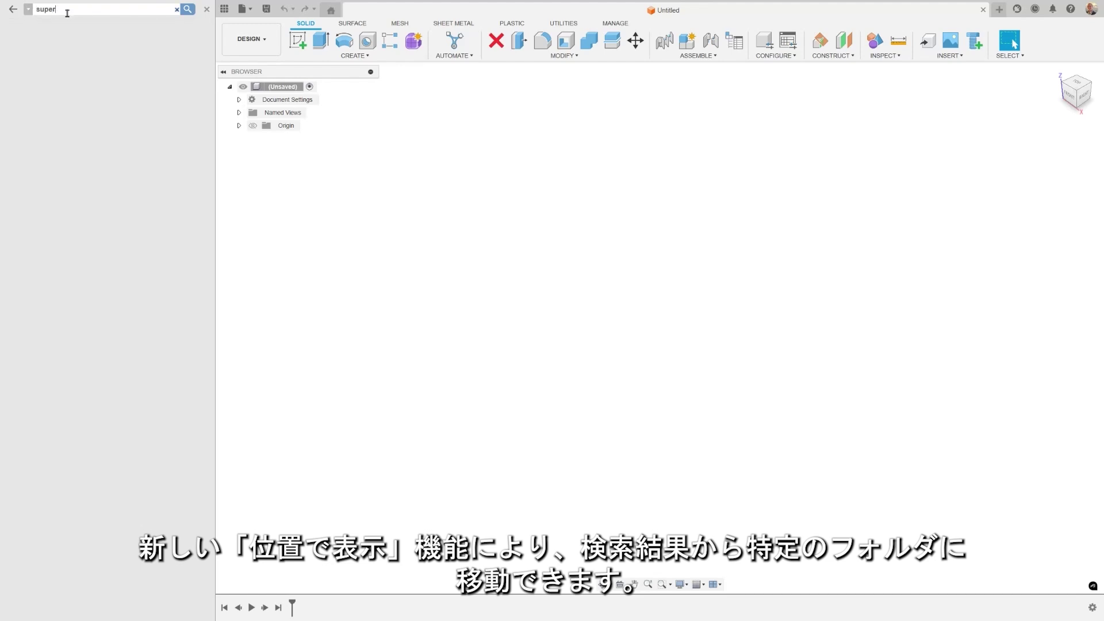
pyautogui.write('charger')
pyautogui.press('Return')
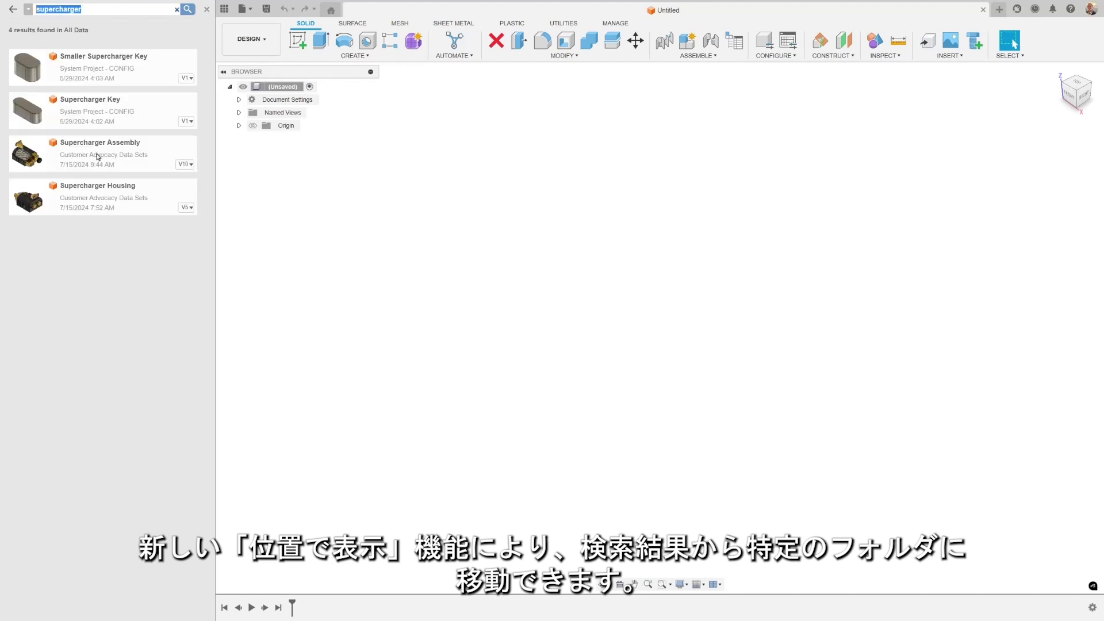
pyautogui.rightClick(96, 155)
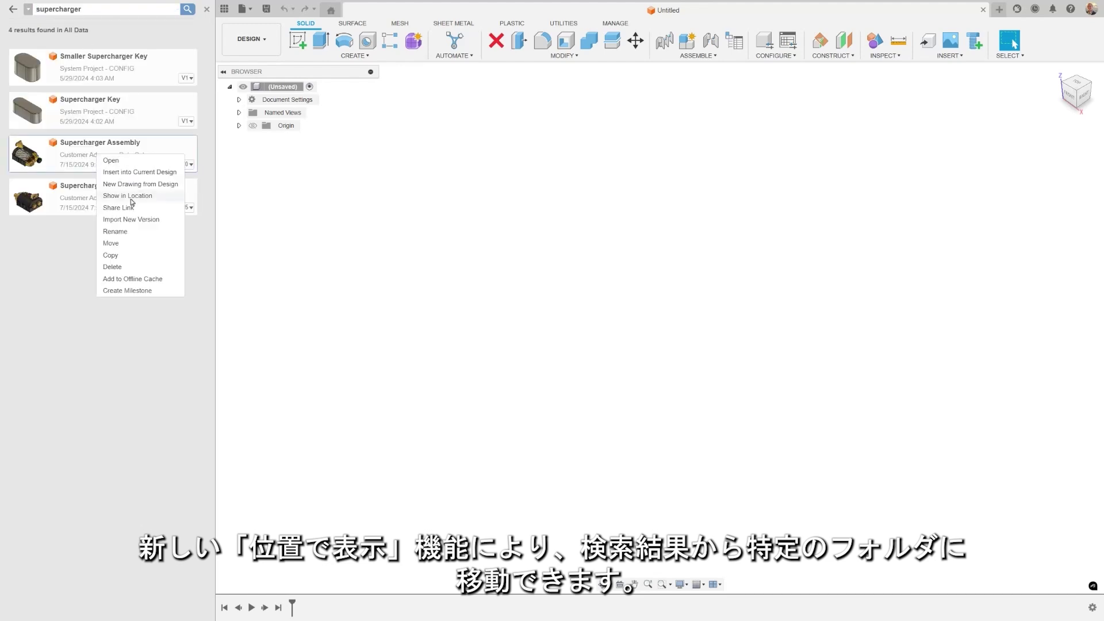
pyautogui.click(131, 199)
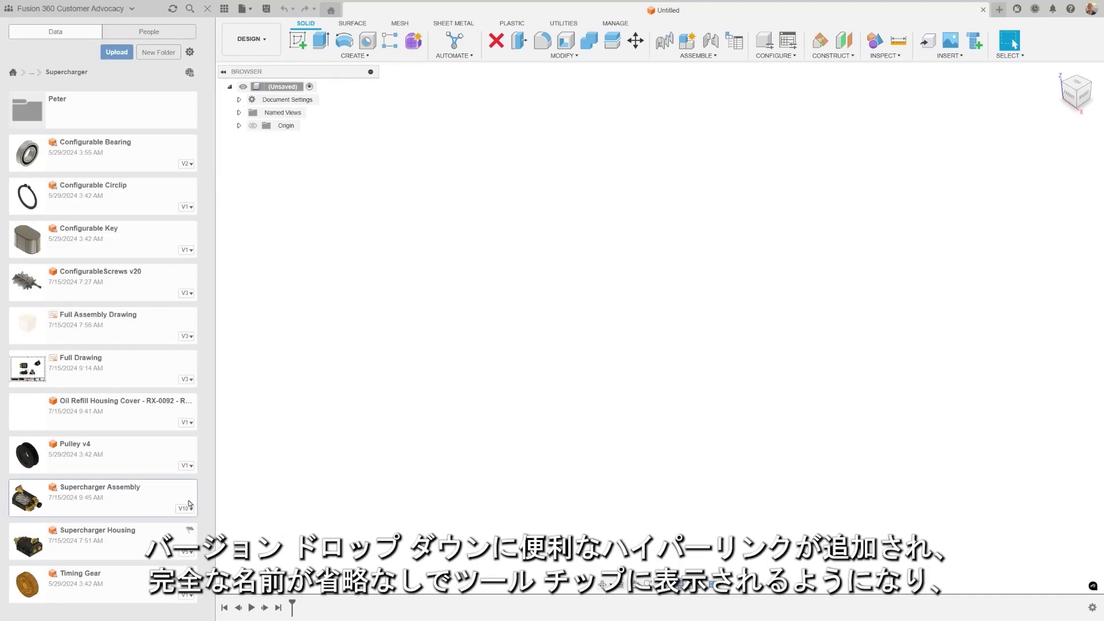
# - Expand and collapse the Supercharger Assembly V10 version history, then return to the home page
pyautogui.click(189, 505)
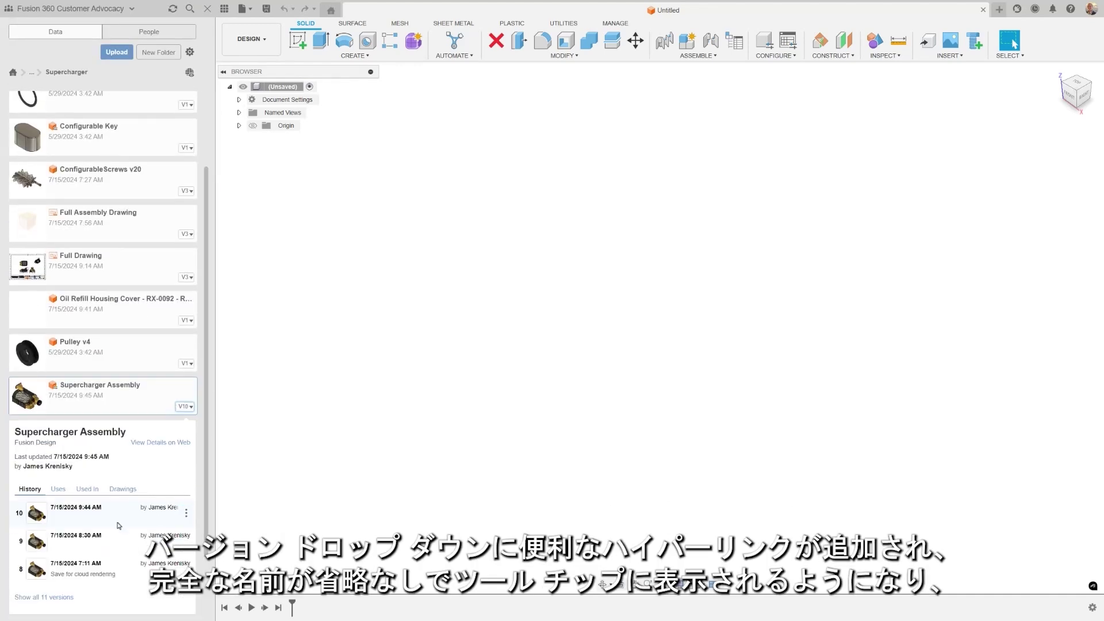
pyautogui.click(183, 373)
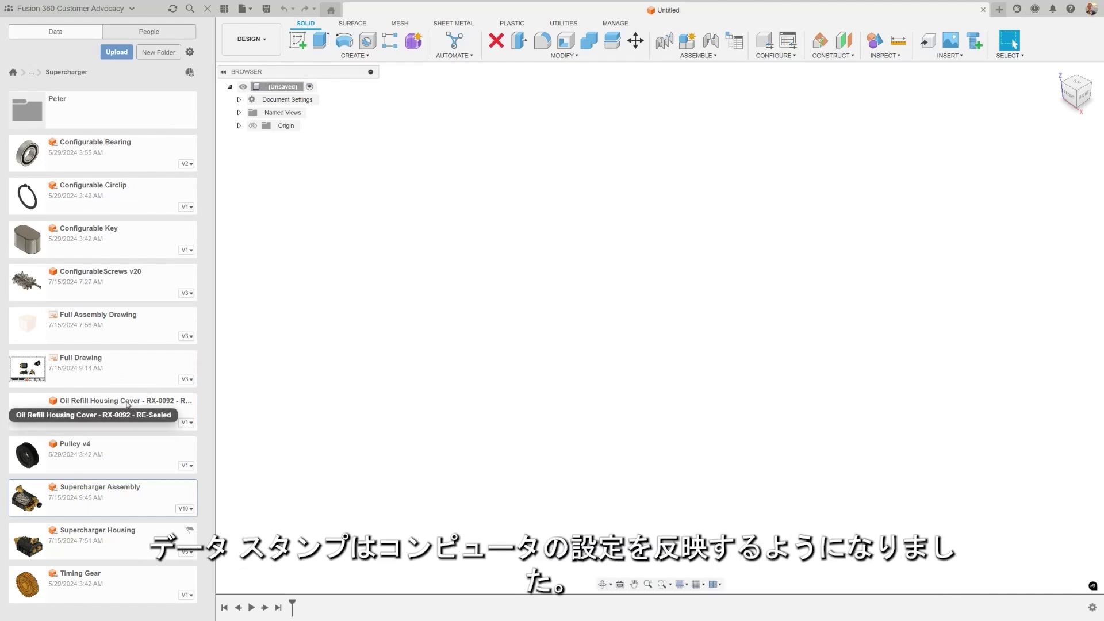
pyautogui.click(330, 11)
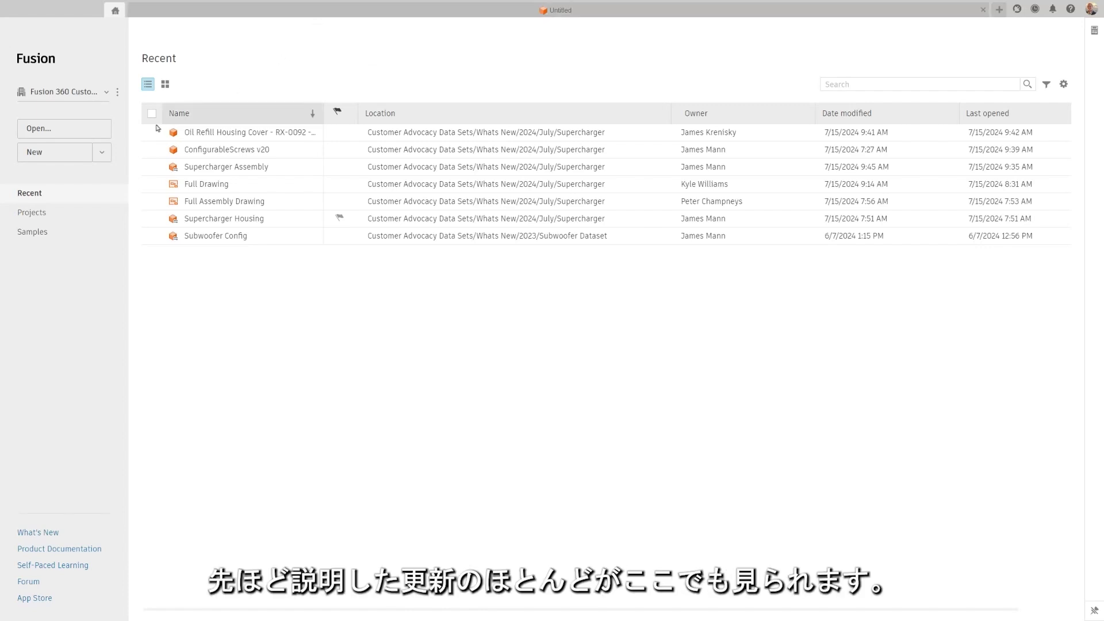
# - Search Projects for 'supercharger' and widen the Location column to show full paths
pyautogui.click(58, 214)
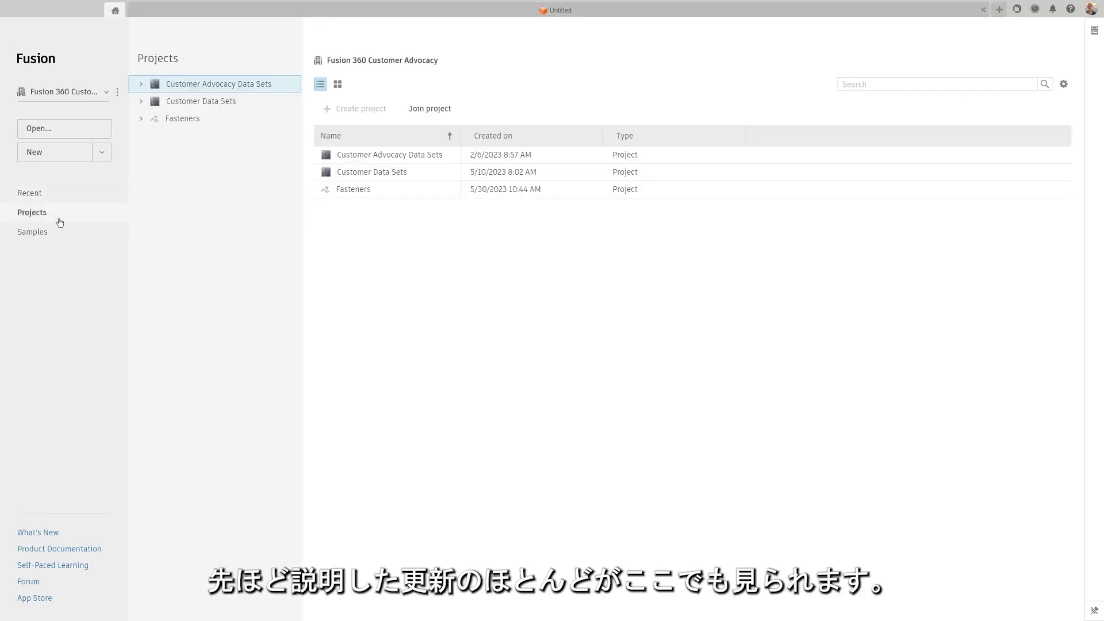
pyautogui.click(878, 86)
pyautogui.write('supercharger')
pyautogui.press('Return')
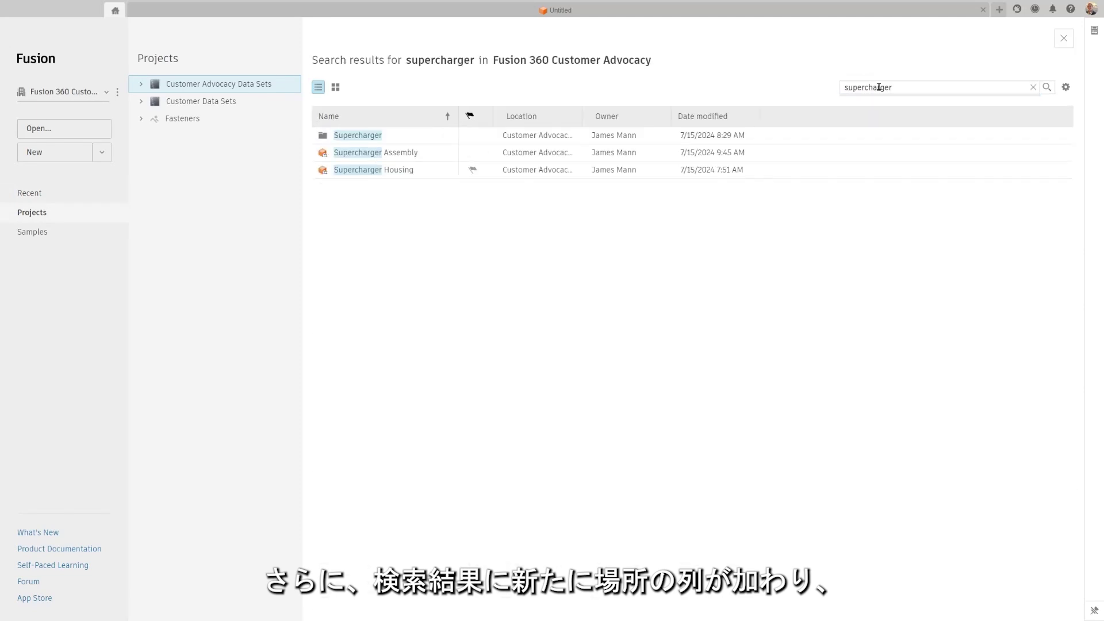
pyautogui.moveTo(581, 121); pyautogui.dragTo(813, 126)
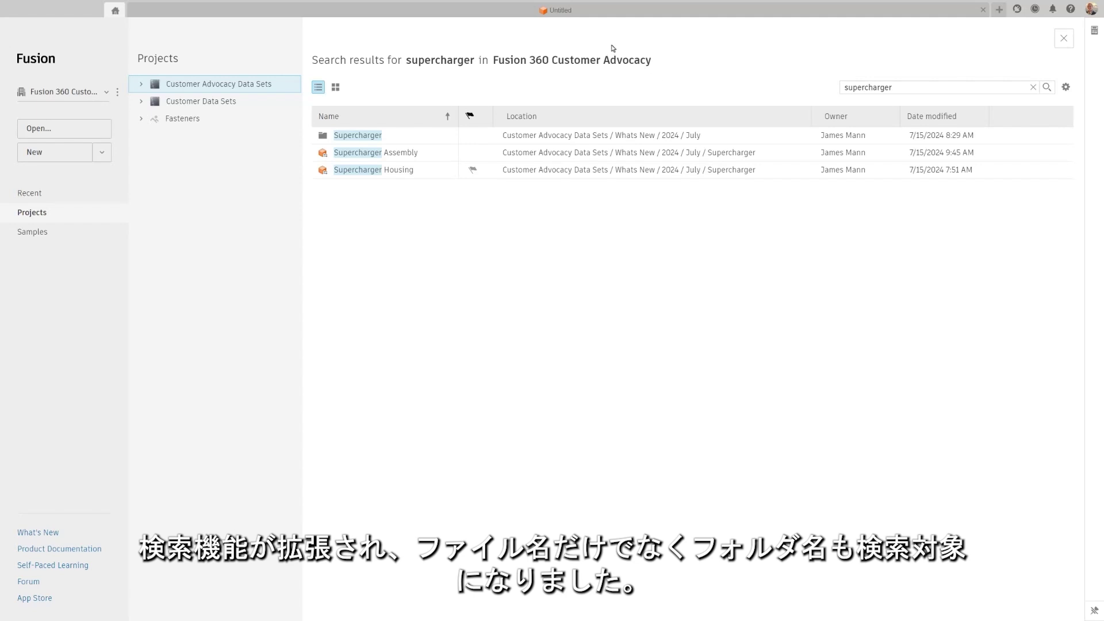
# - Open Supercharger Assembly and turn off Animate view transitions in Preferences
pyautogui.doubleClick(575, 157)
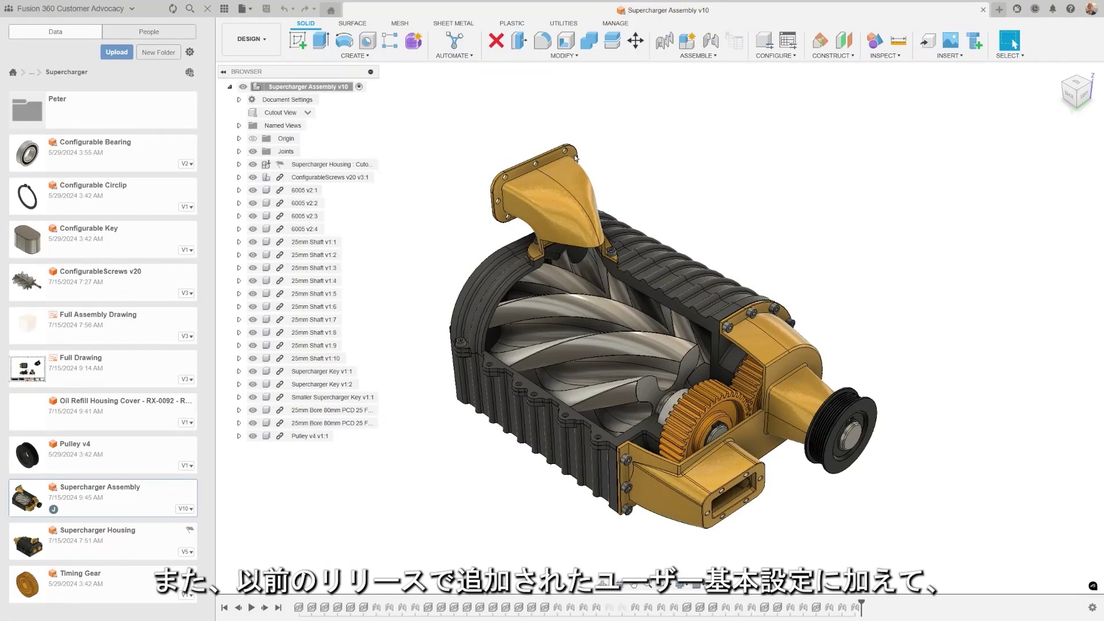
pyautogui.click(1093, 10)
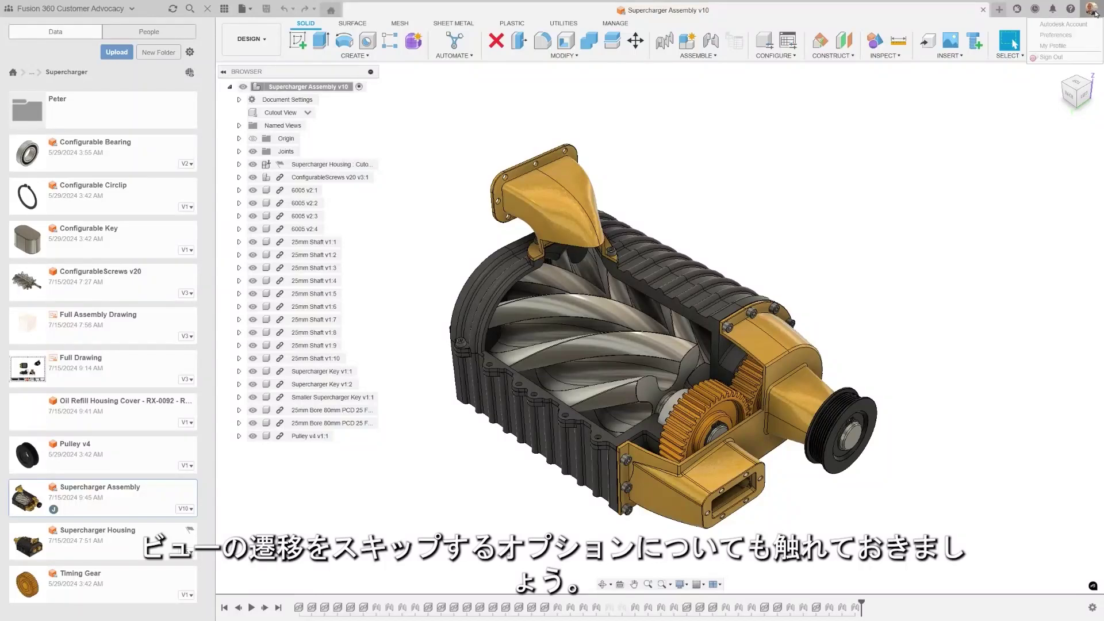
pyautogui.click(1069, 36)
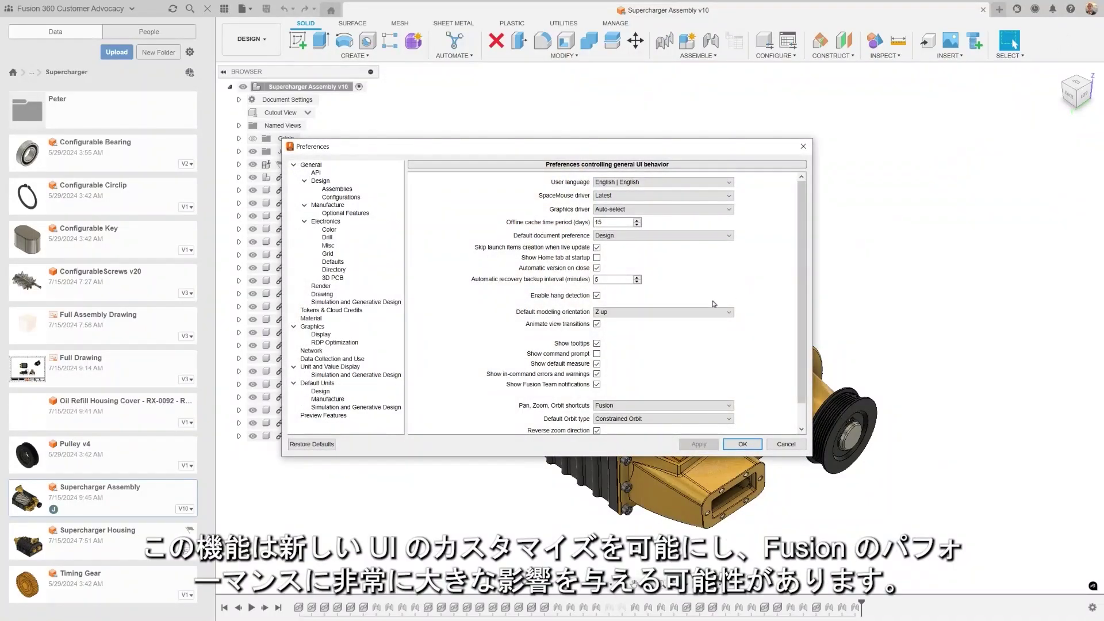
pyautogui.click(597, 324)
pyautogui.click(696, 445)
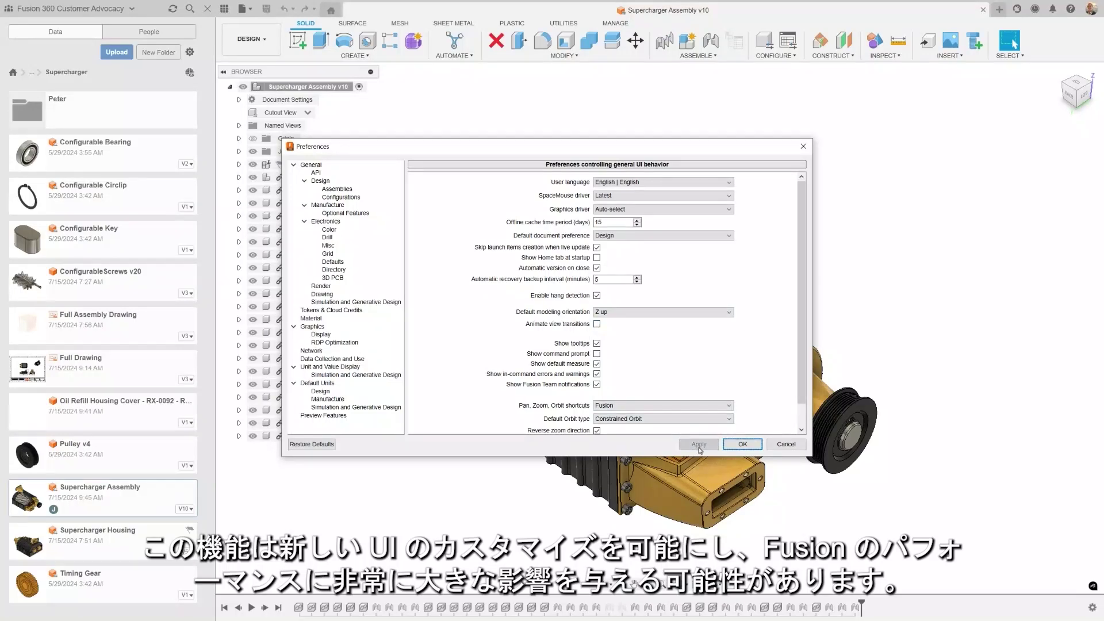
pyautogui.click(743, 444)
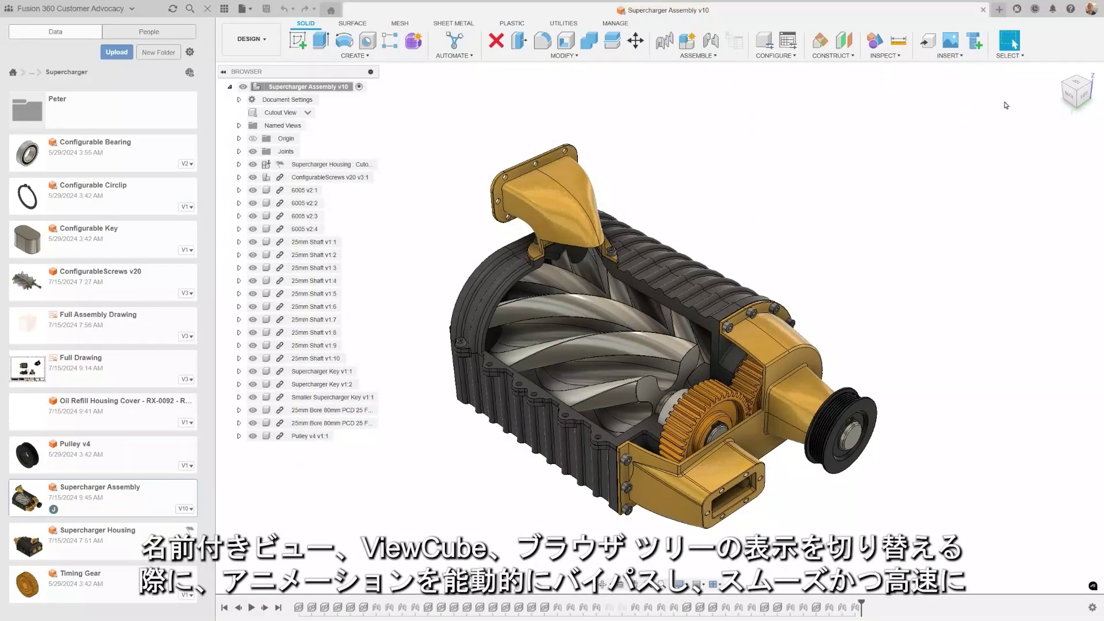
# - Jump to the back and home views, then the FRONT and RIGHT named views
pyautogui.click(1067, 98)
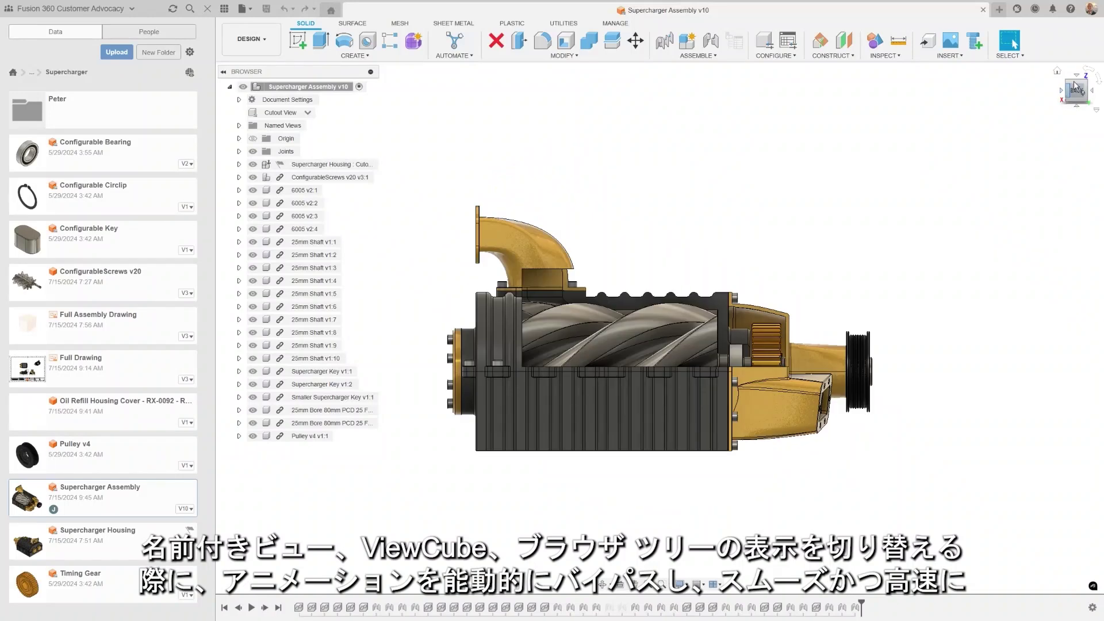
pyautogui.click(1057, 72)
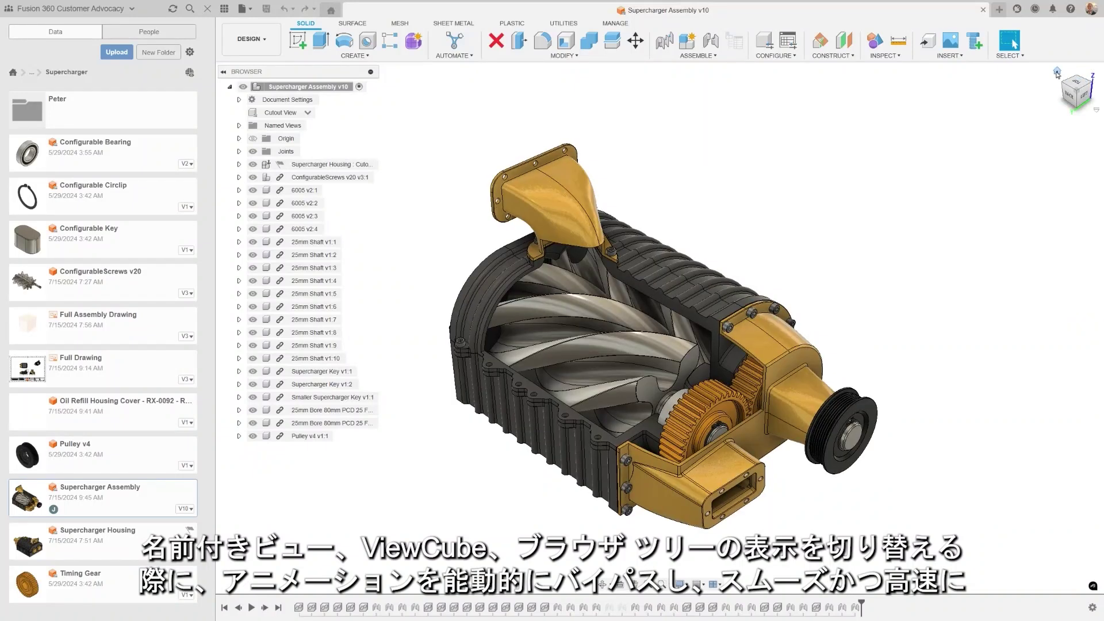
pyautogui.click(239, 125)
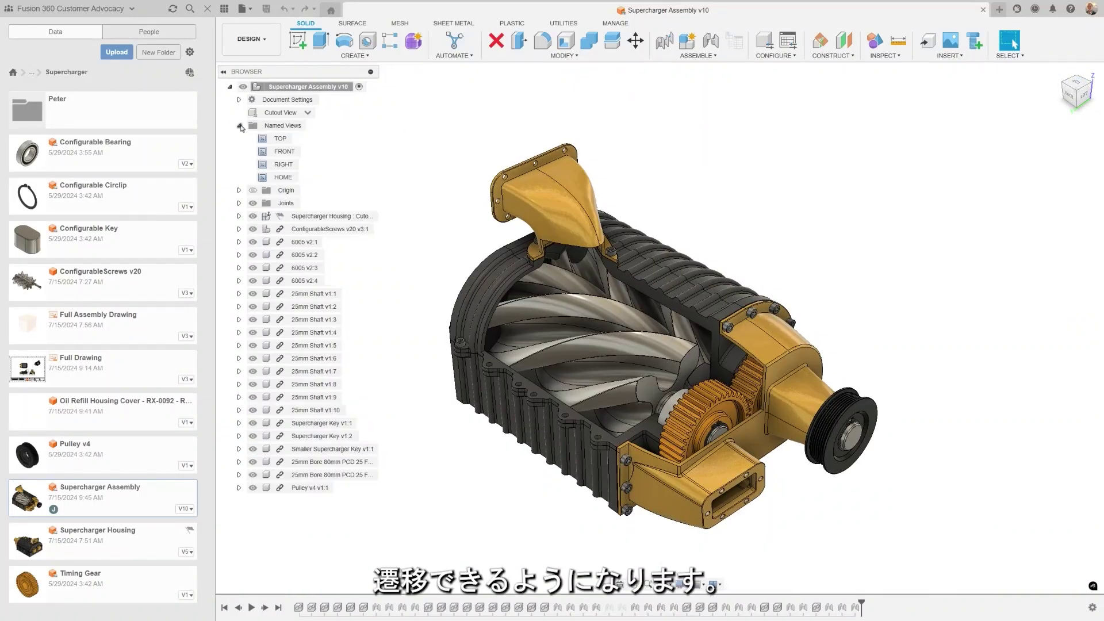
pyautogui.doubleClick(282, 152)
pyautogui.doubleClick(275, 166)
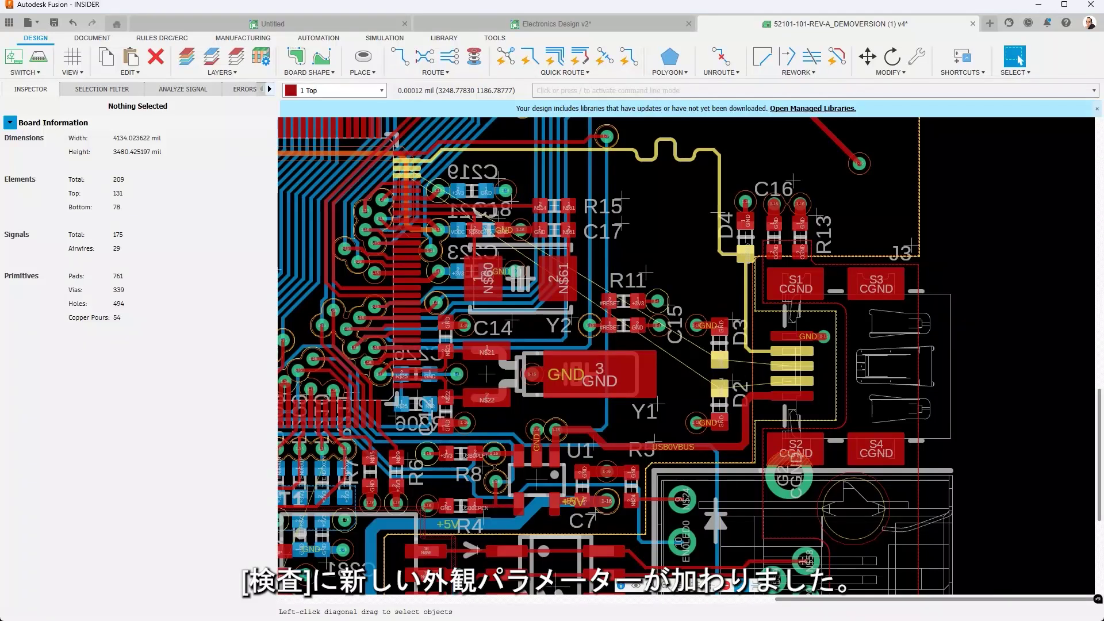
# - Select the USB_P/USB_N airwires and set their Appearance to Net Class yellow
pyautogui.moveTo(405, 167); pyautogui.dragTo(721, 391)
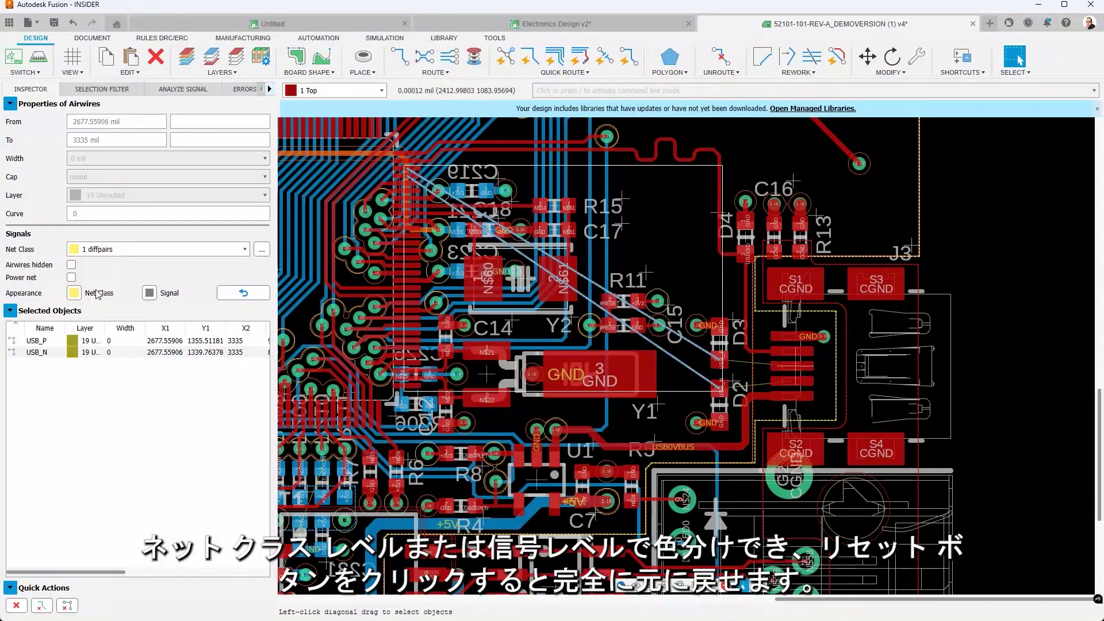
pyautogui.click(244, 293)
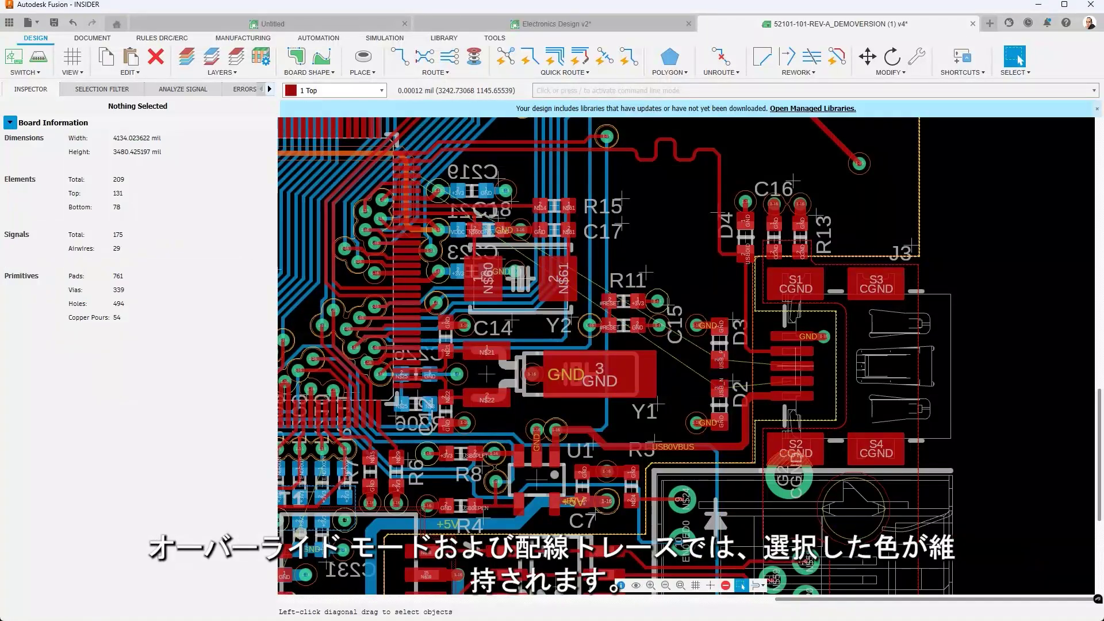
# - Route a 7 mil USB_P trace to pad C219, then reset the pair's colour to red
pyautogui.press('r')
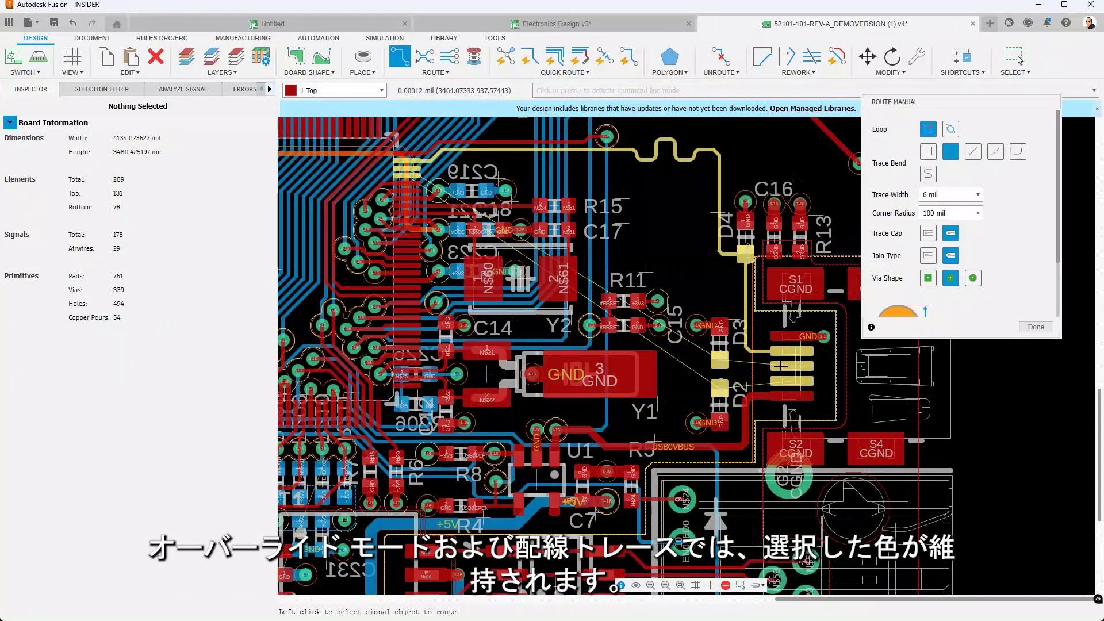
pyautogui.click(718, 357)
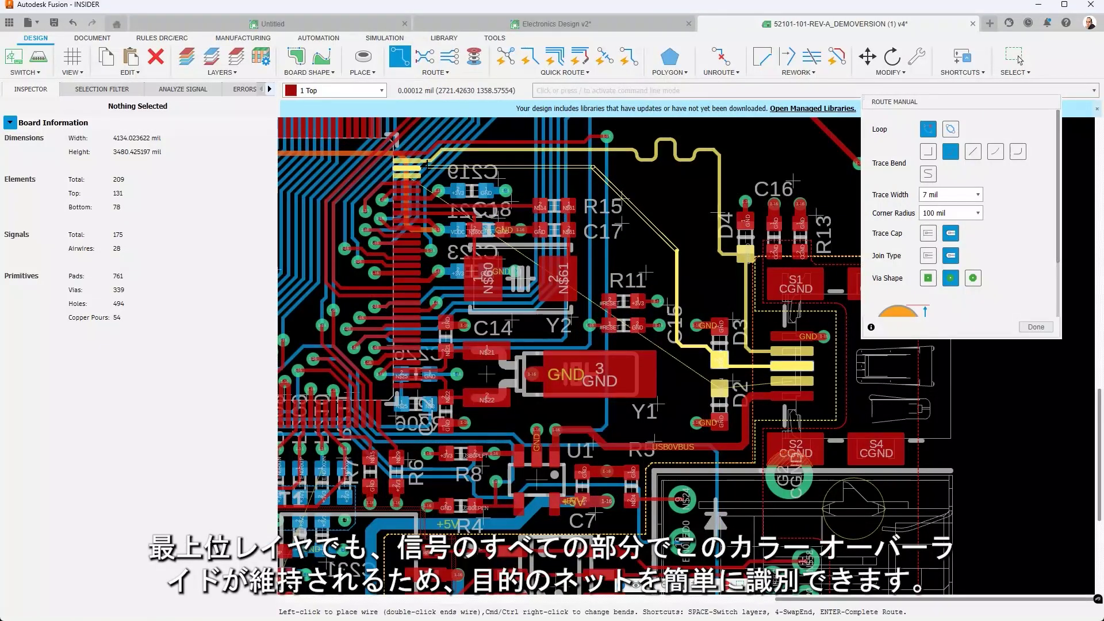
pyautogui.click(413, 171)
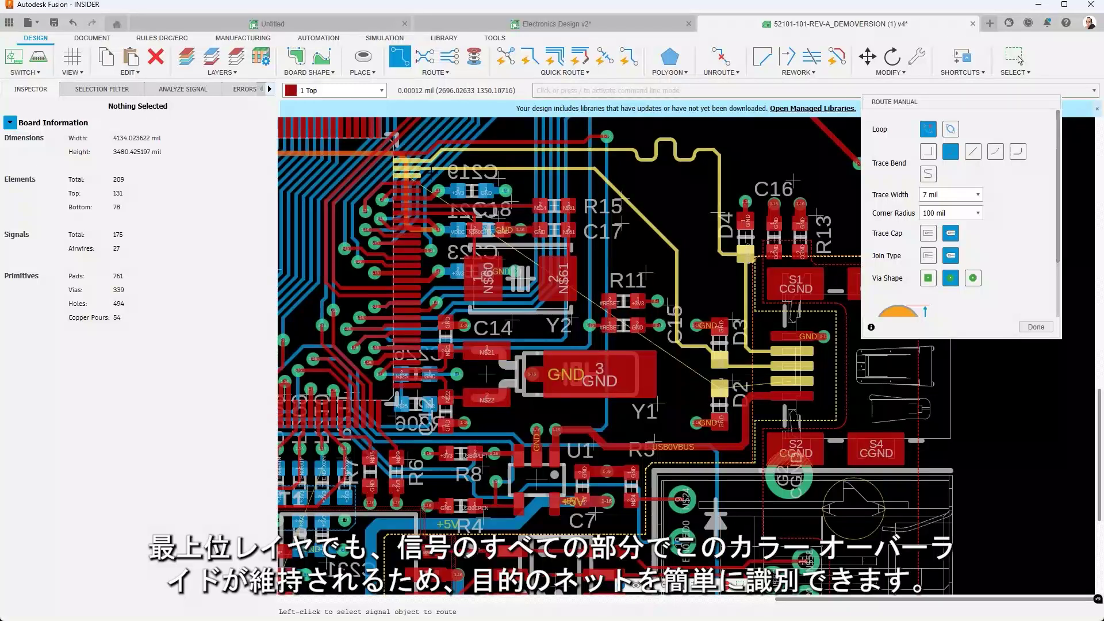
pyautogui.click(1035, 326)
pyautogui.click(673, 239)
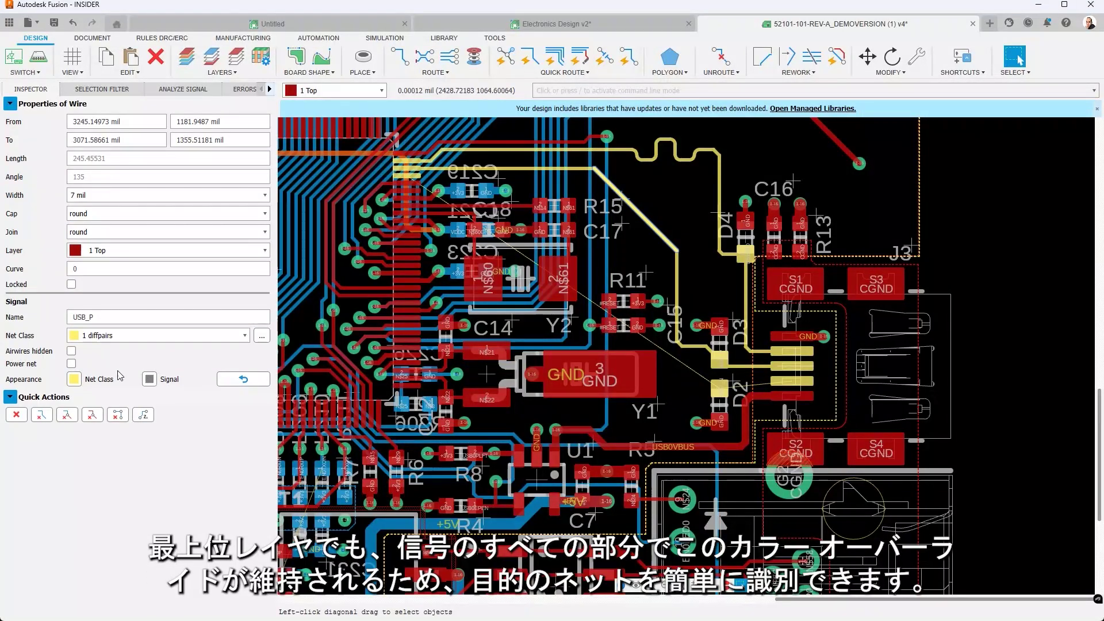
pyautogui.click(236, 381)
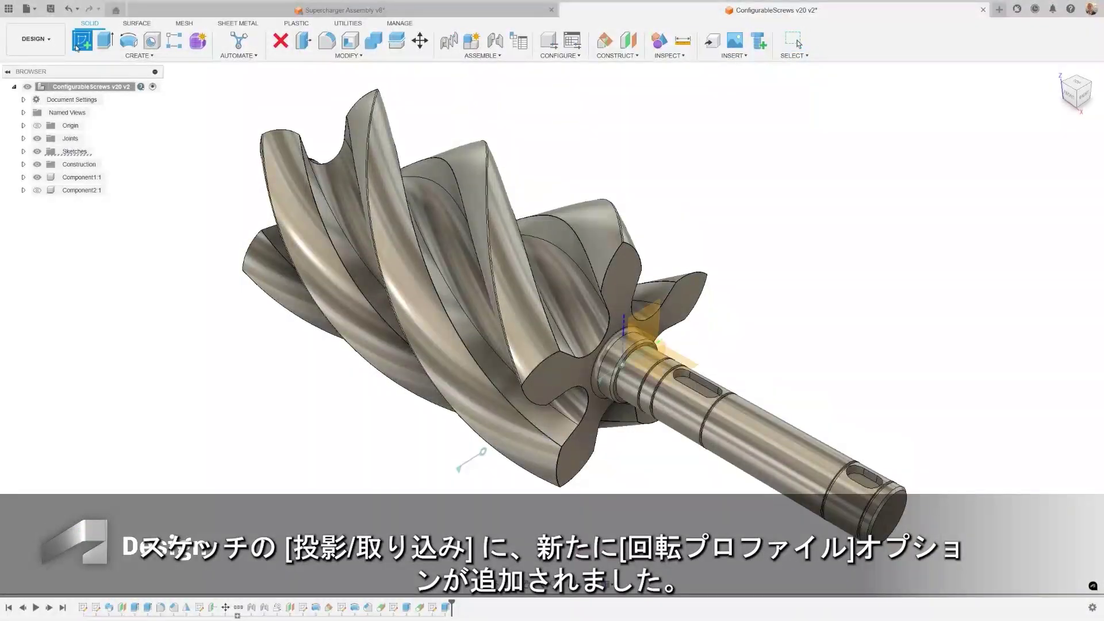
# - Sketch a spun profile of the screw body around the shaft's centre line and finish the sketch
pyautogui.click(633, 342)
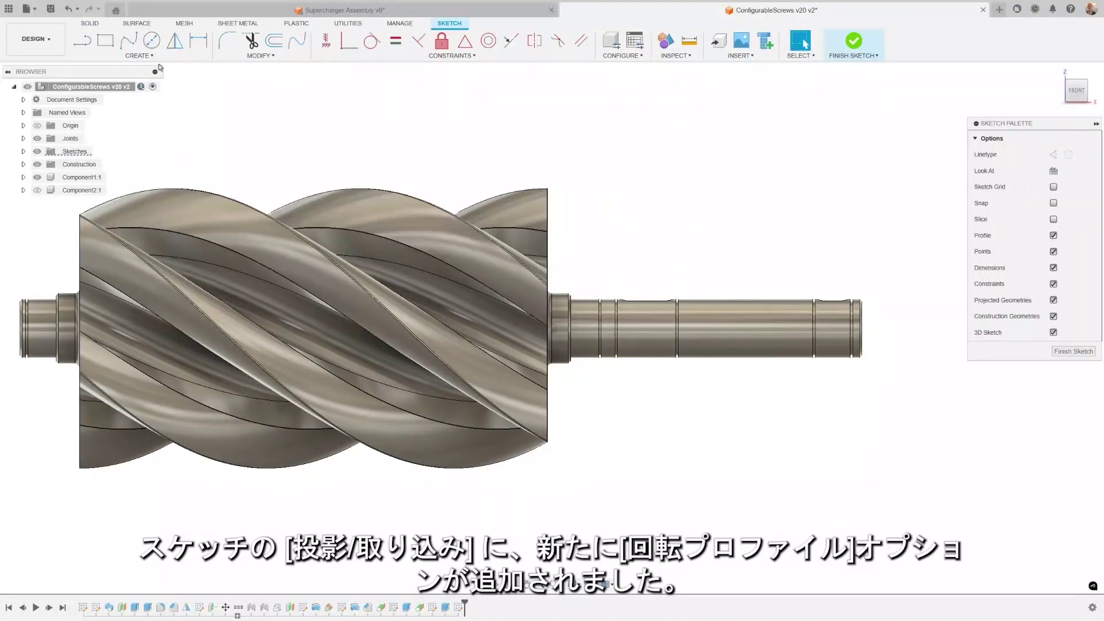
pyautogui.click(138, 55)
pyautogui.moveTo(144, 220)
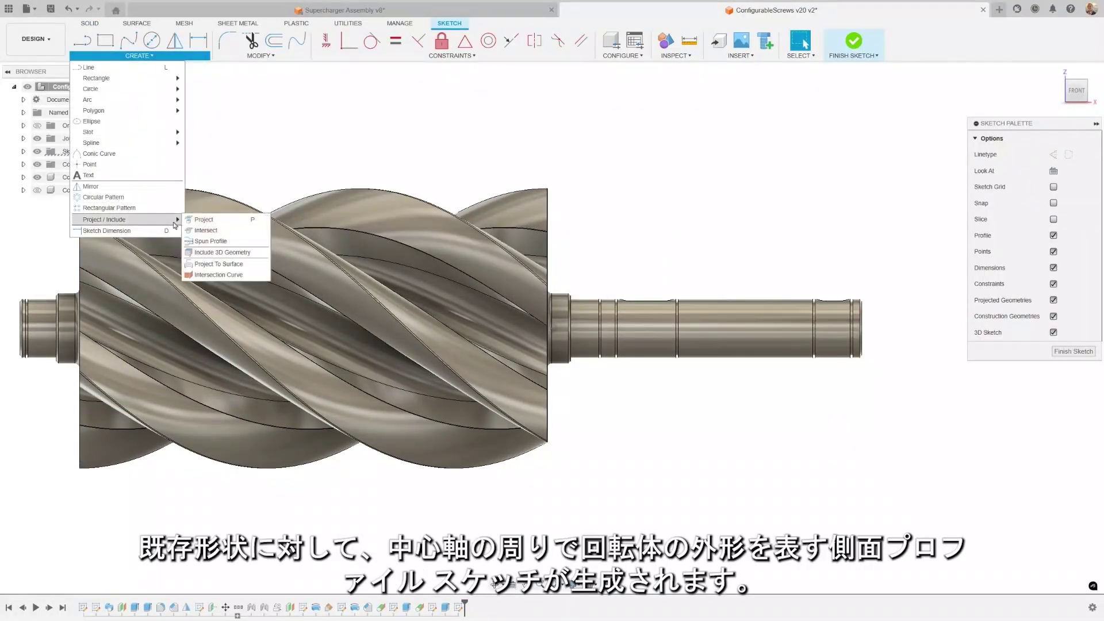
pyautogui.click(250, 247)
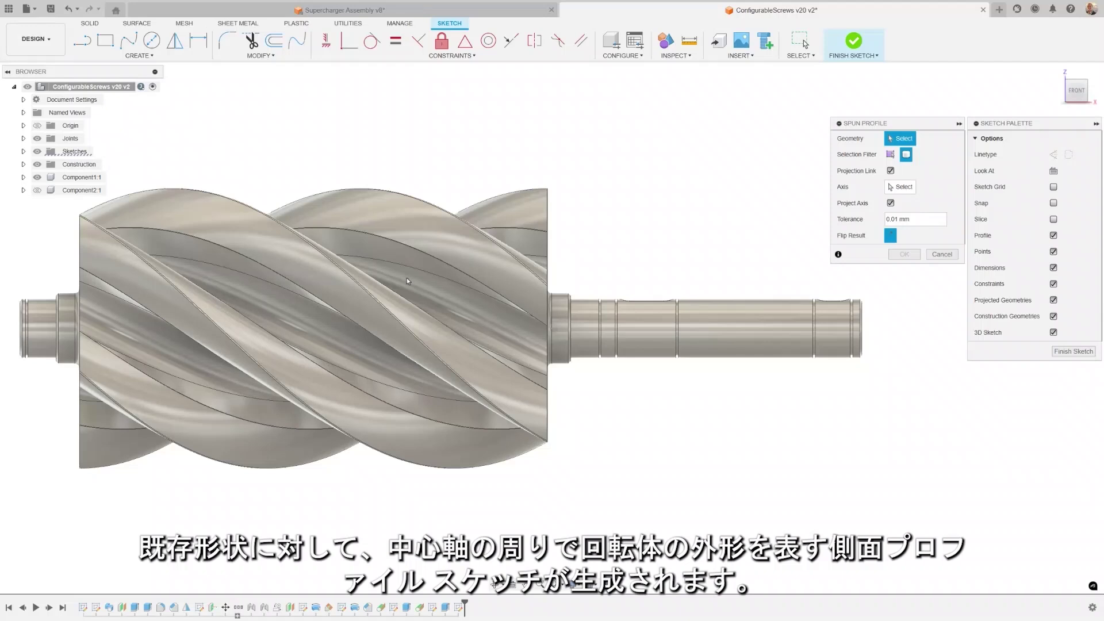
pyautogui.click(707, 320)
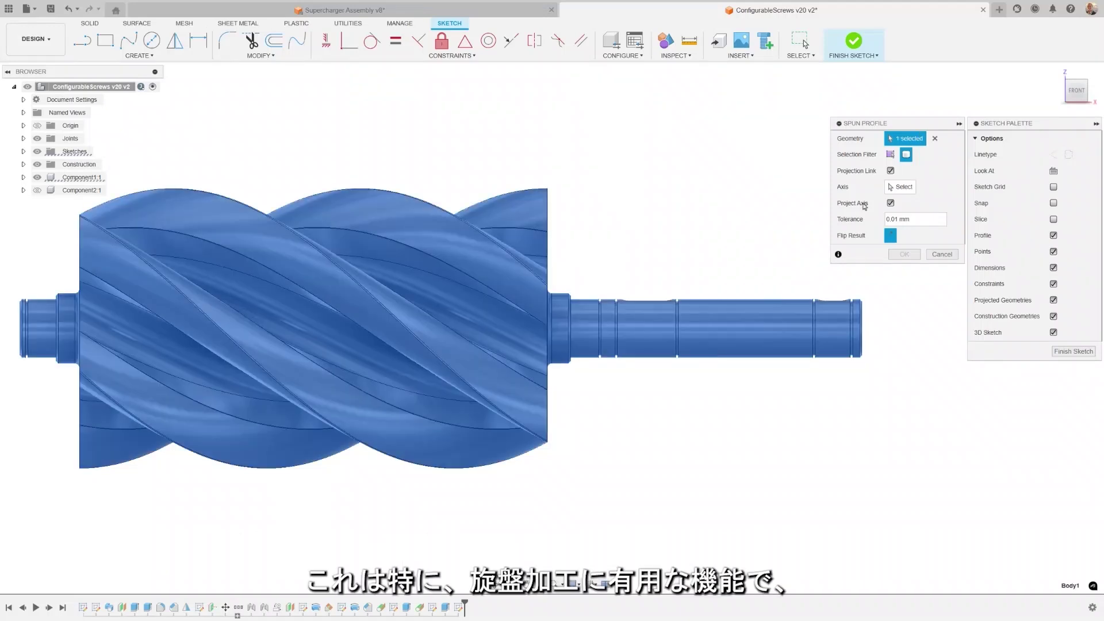
pyautogui.click(888, 187)
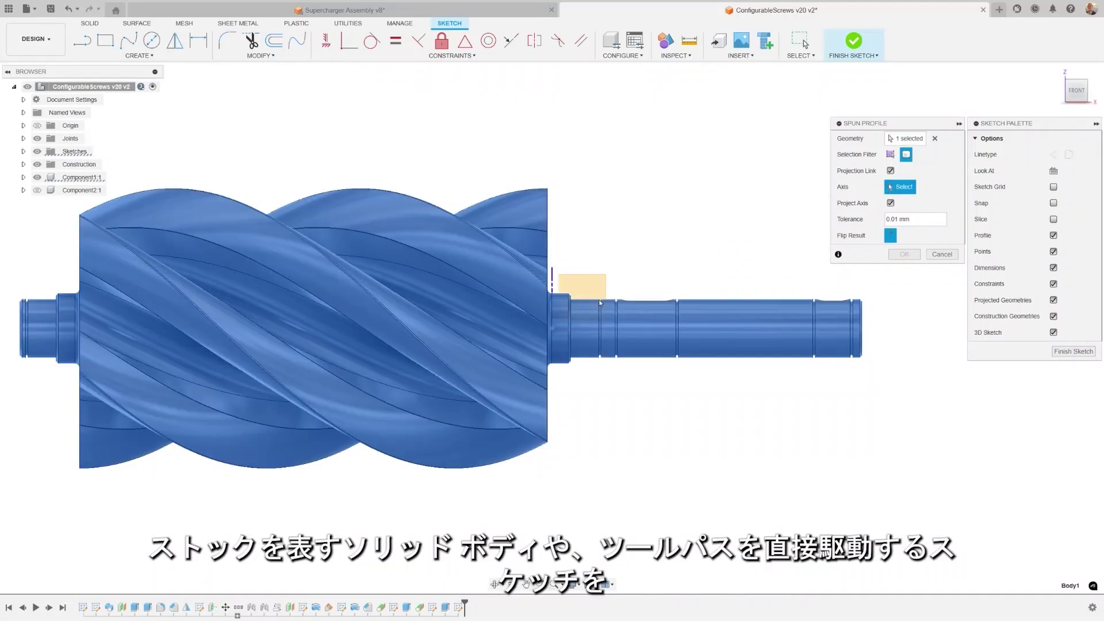
pyautogui.click(581, 331)
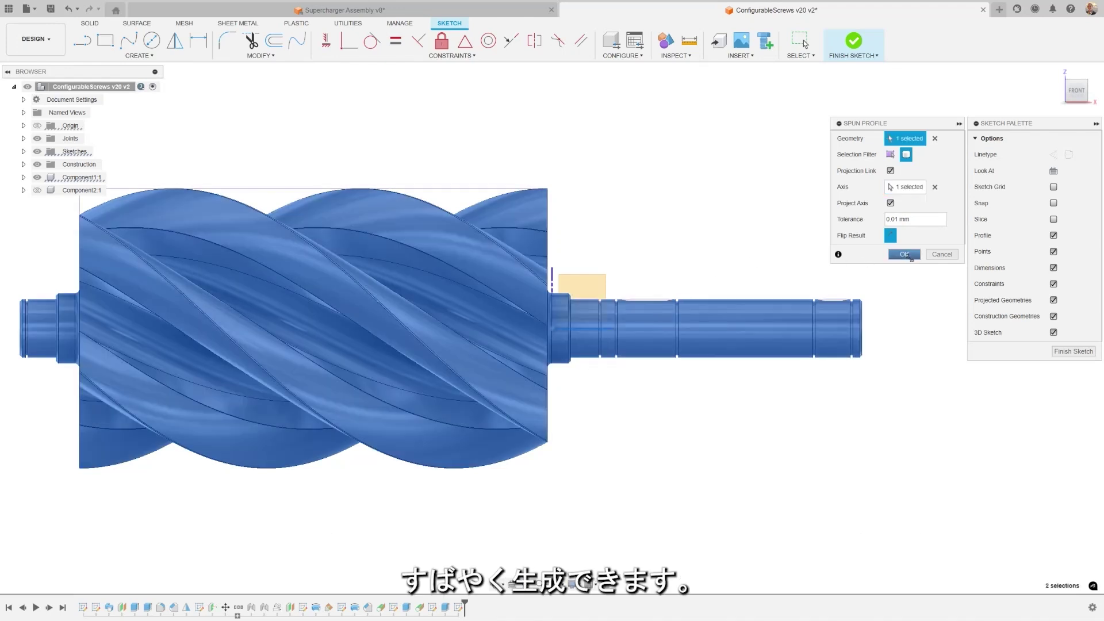
pyautogui.click(902, 254)
pyautogui.click(854, 42)
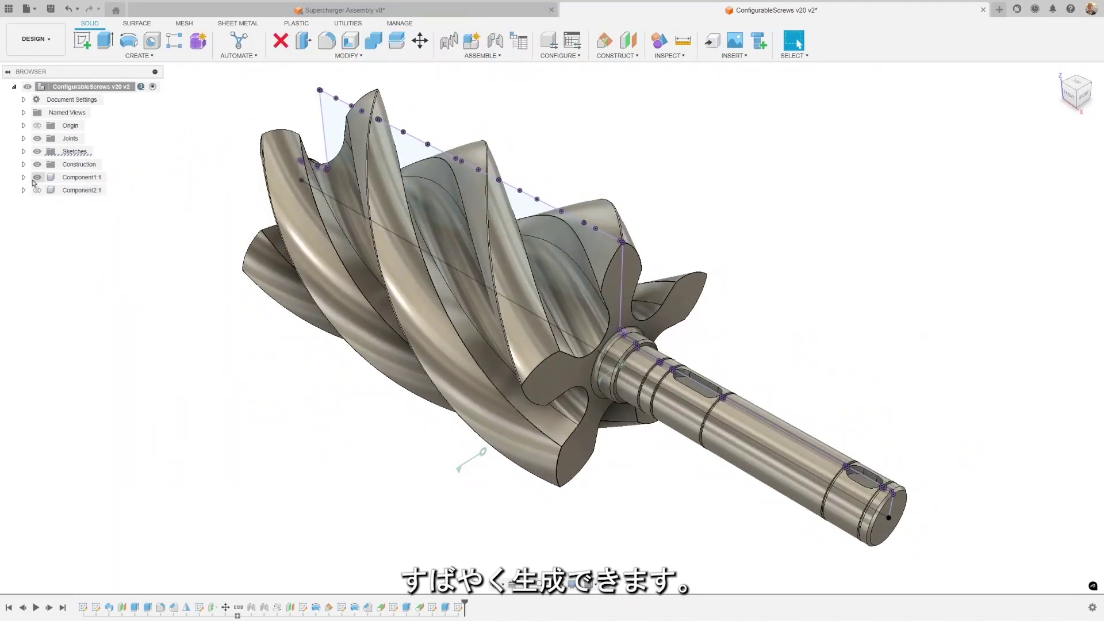
# - Revolve the profile 360° around the shaft line as a new body, with Component1:1 hidden meanwhile
pyautogui.click(37, 178)
pyautogui.click(130, 41)
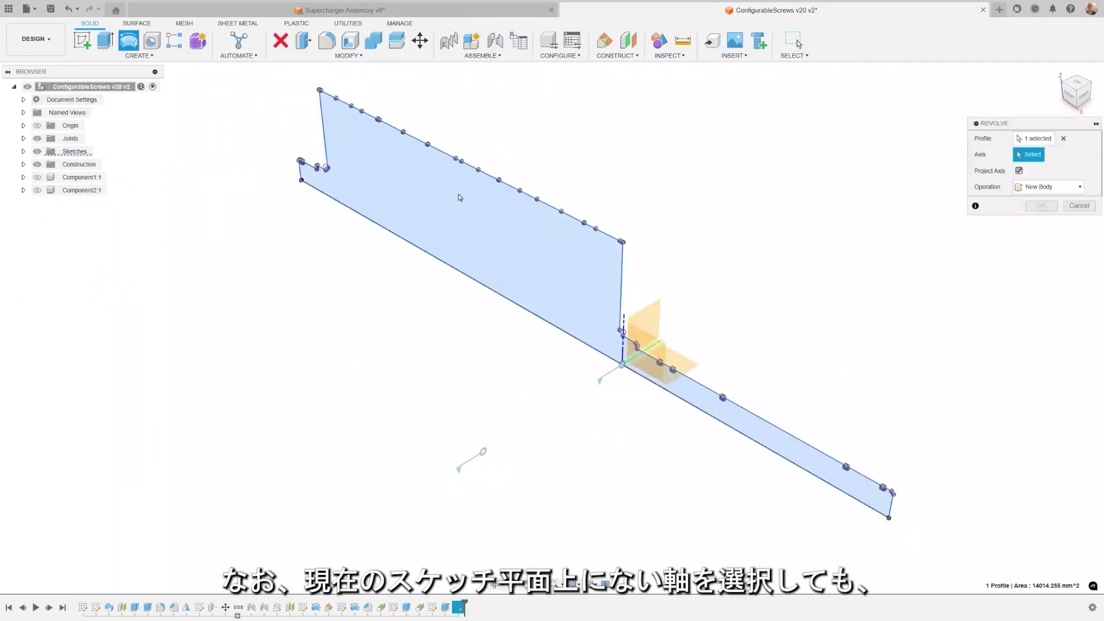
pyautogui.click(637, 383)
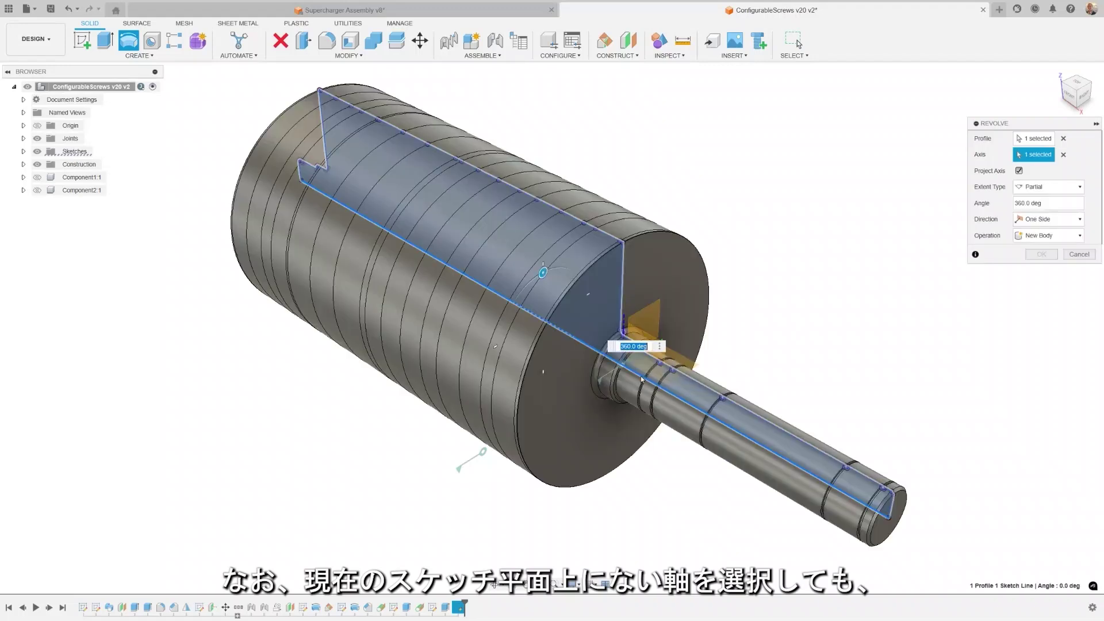
pyautogui.click(1031, 256)
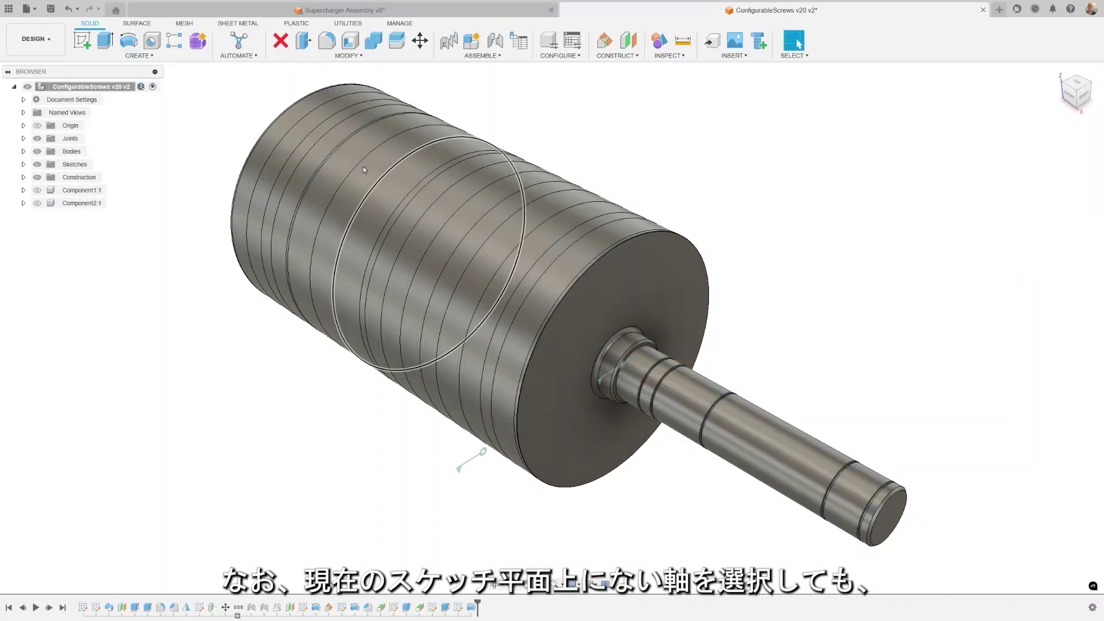
pyautogui.click(37, 190)
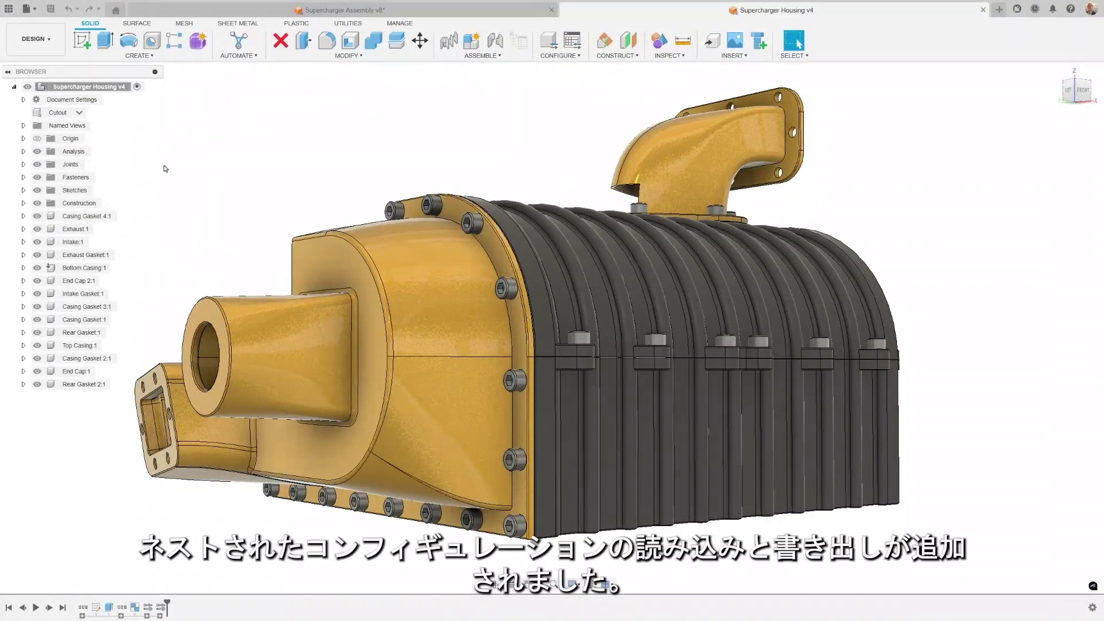
# - Check the Configured Design export options for Supercharger Housing v4 without exporting
pyautogui.click(27, 9)
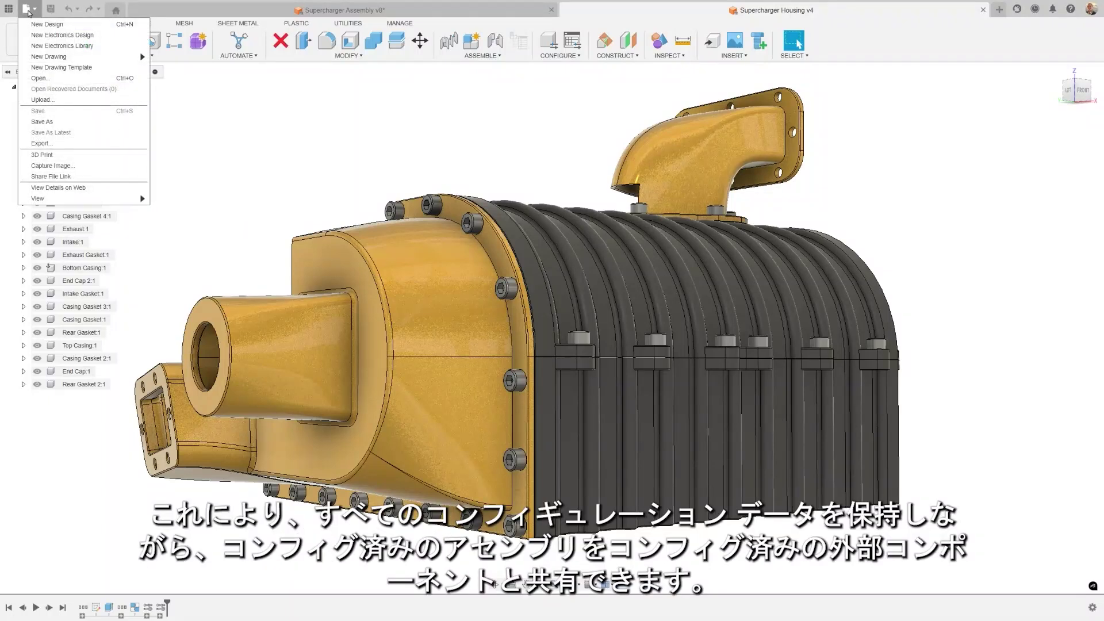
pyautogui.click(68, 144)
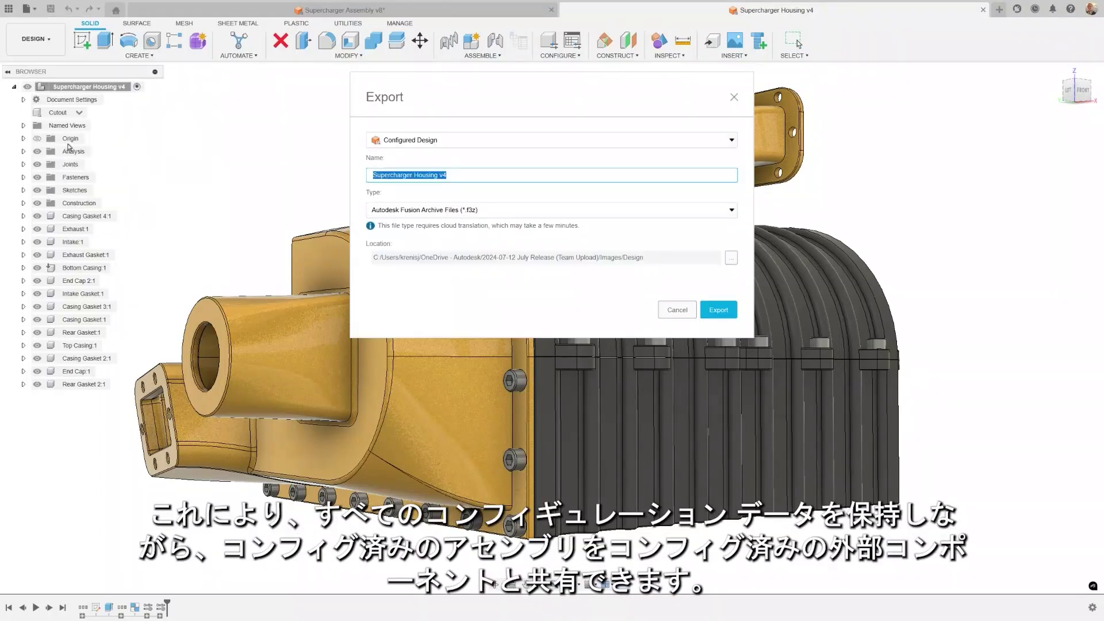
pyautogui.click(730, 140)
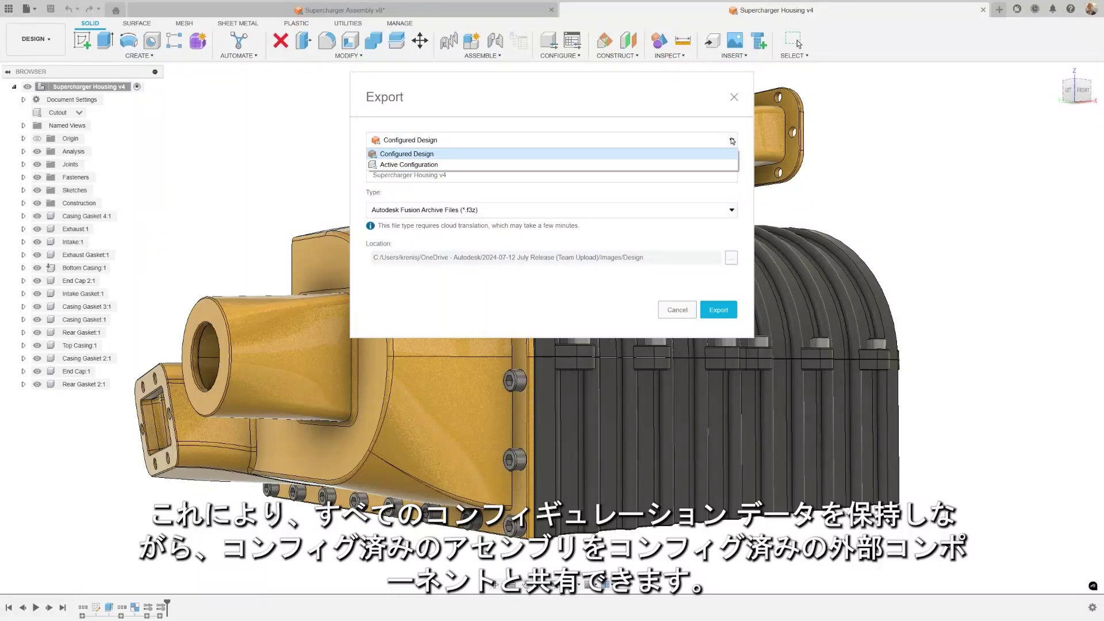
pyautogui.press('Escape')
pyautogui.press('Escape')
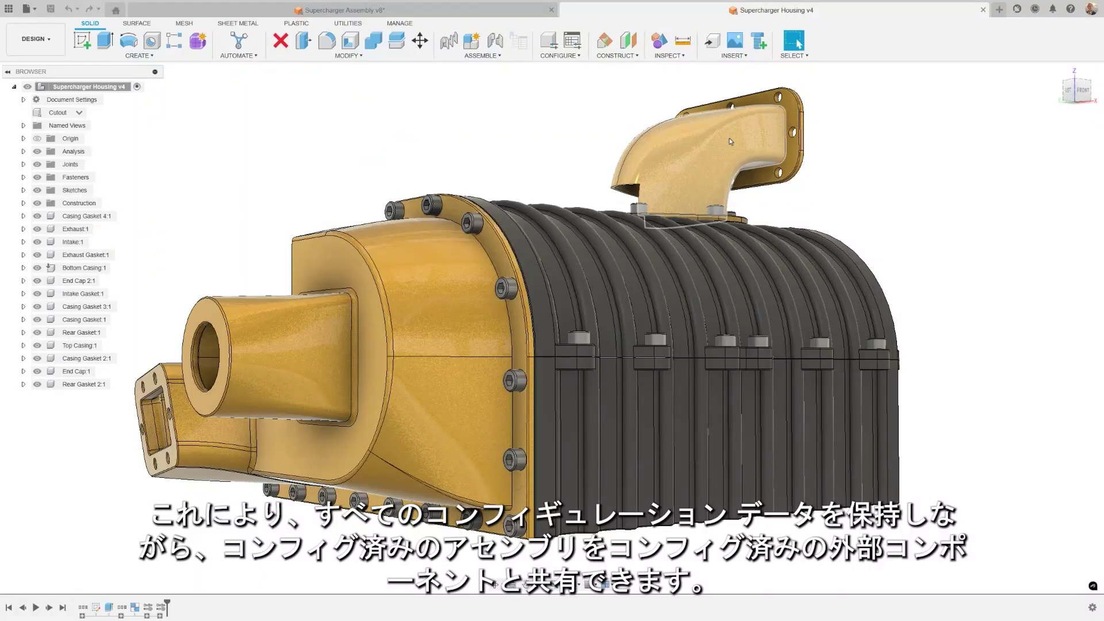
# - Review the export options of Supercharger Assembly v8 and cancel
pyautogui.click(349, 11)
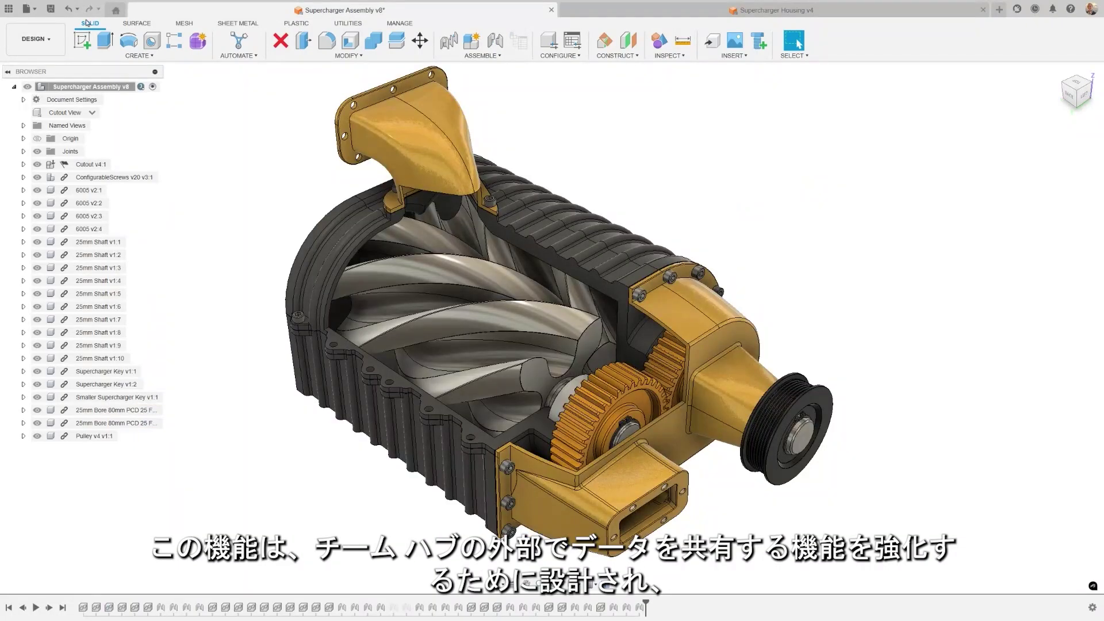
pyautogui.click(27, 8)
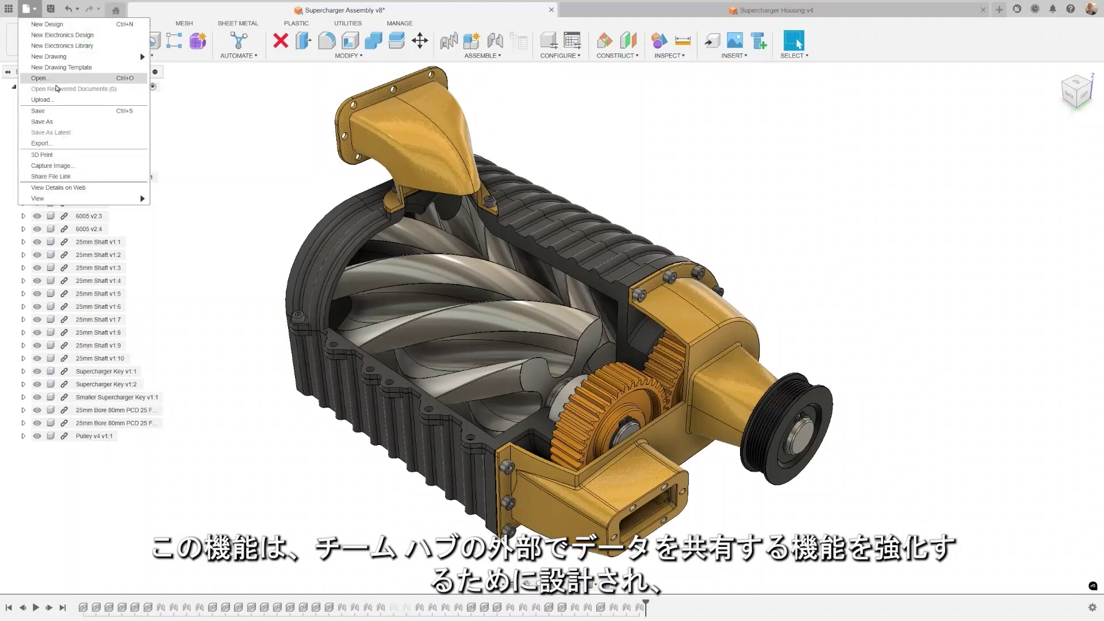
pyautogui.click(64, 144)
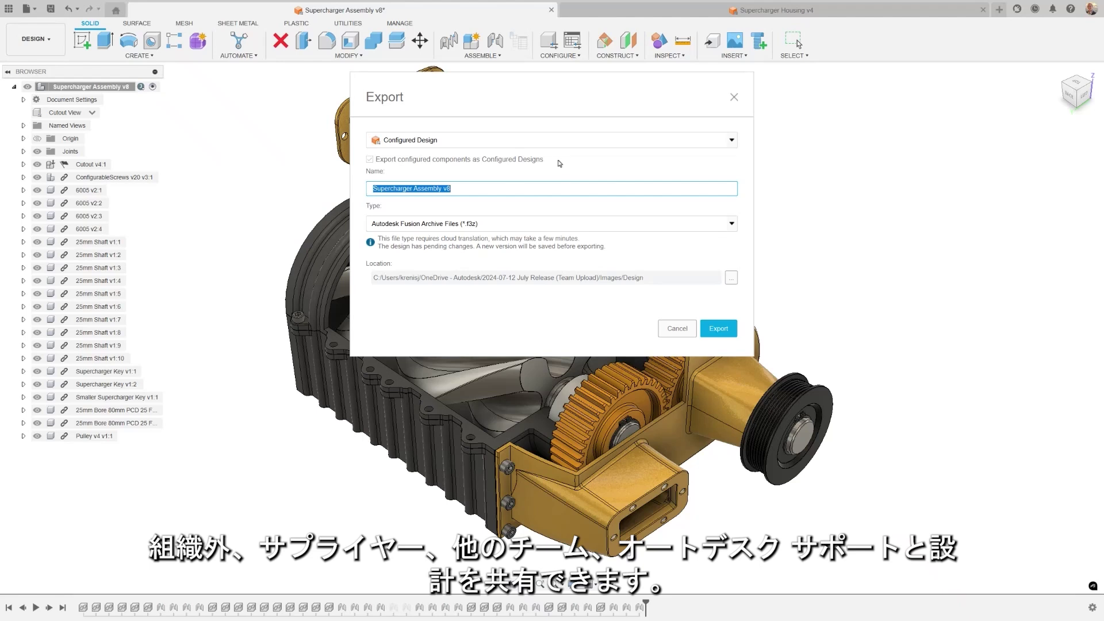
pyautogui.click(734, 98)
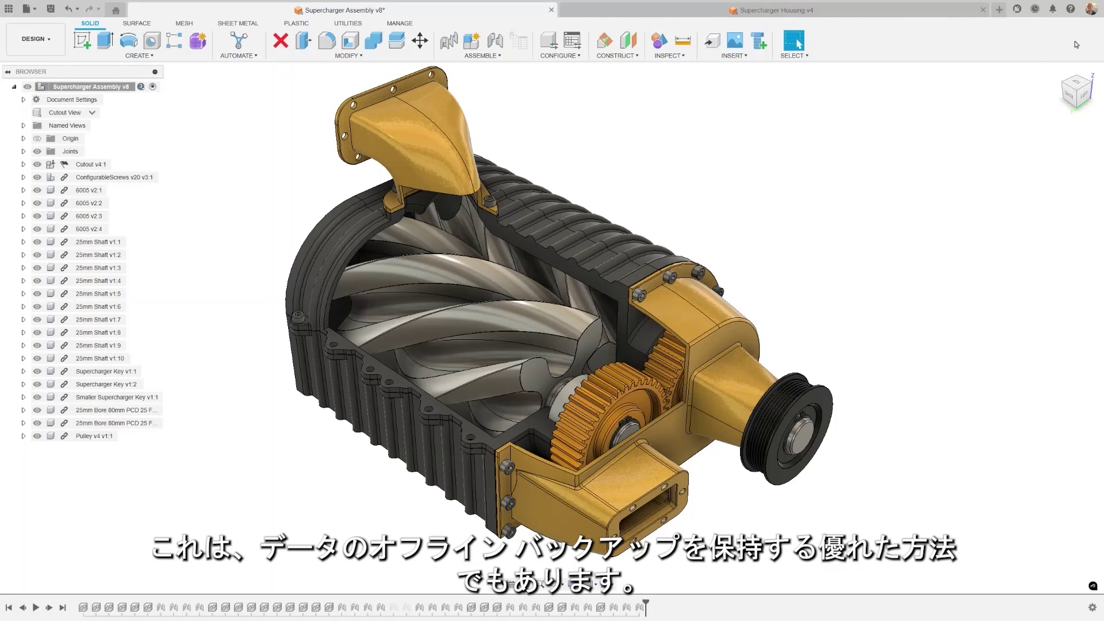
pyautogui.click(1091, 8)
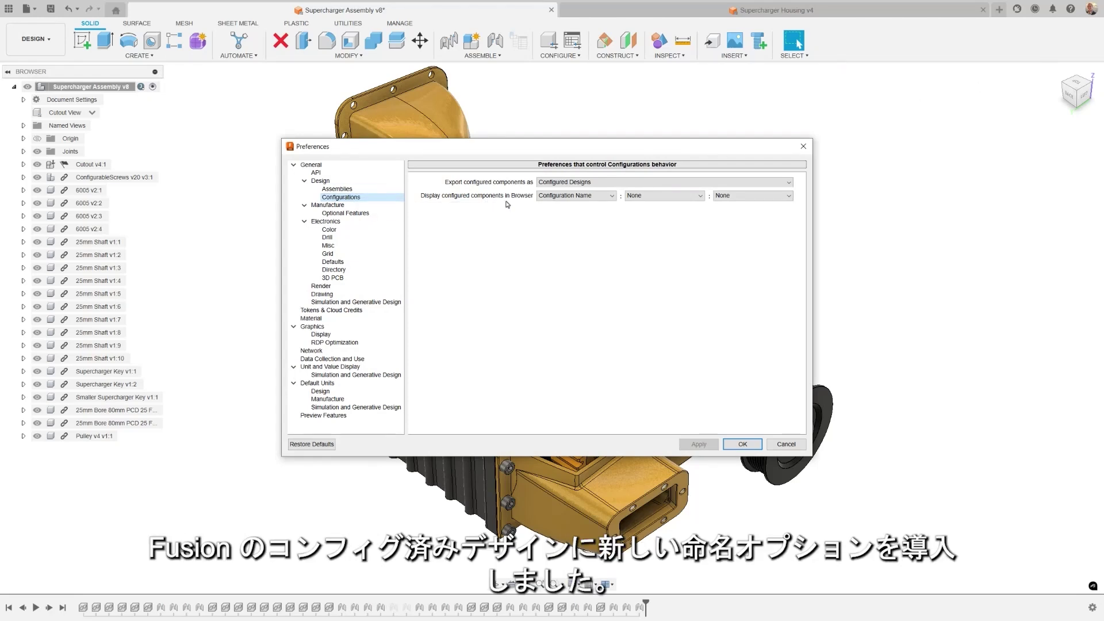
# - Set configured components to display by Configured Design Name and apply
pyautogui.click(548, 198)
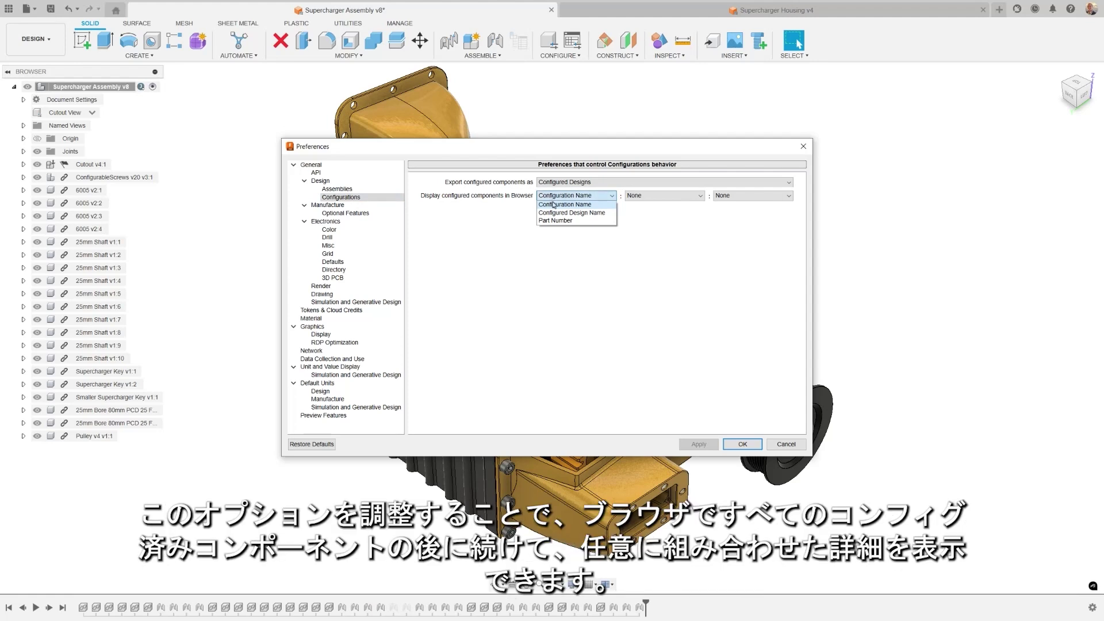
pyautogui.click(556, 213)
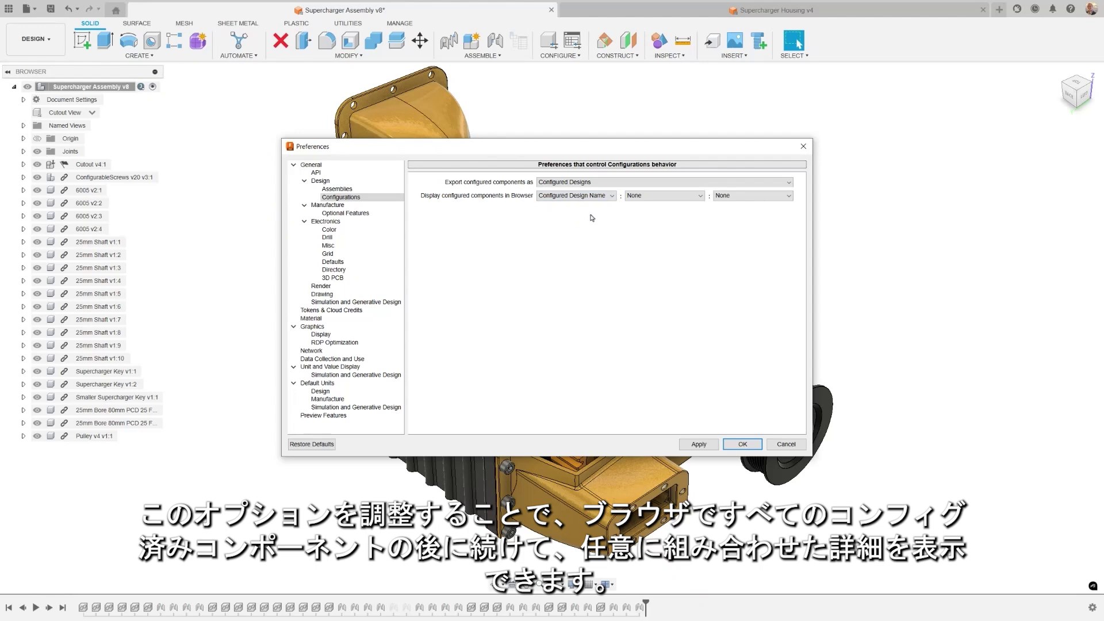
pyautogui.click(698, 445)
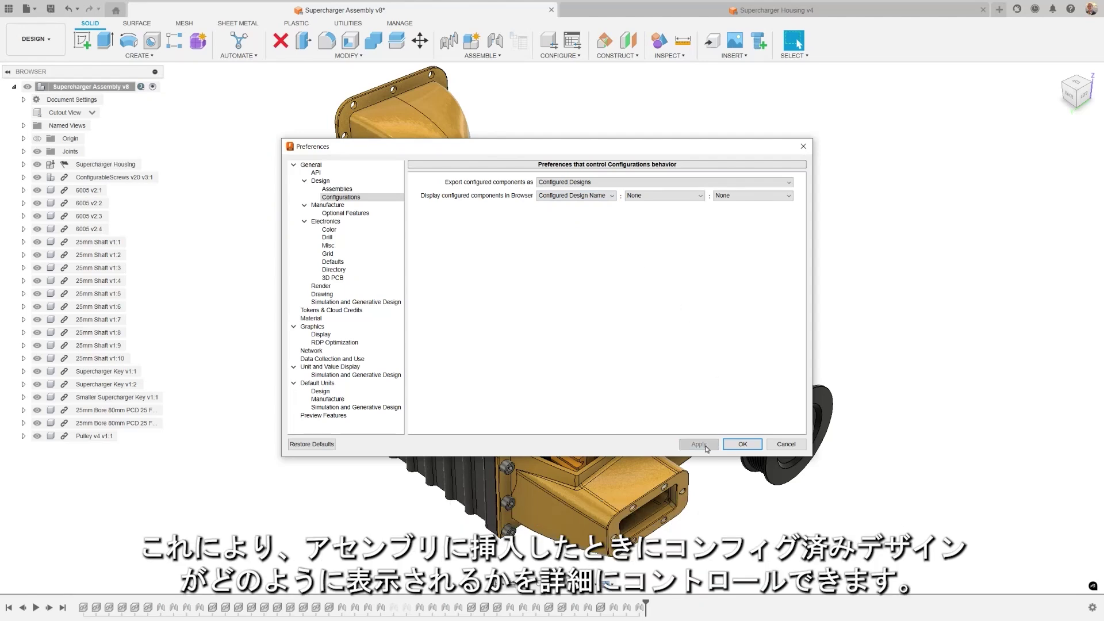
# - Add Part Number and Configuration Name as the second and third name details, apply and close
pyautogui.click(740, 196)
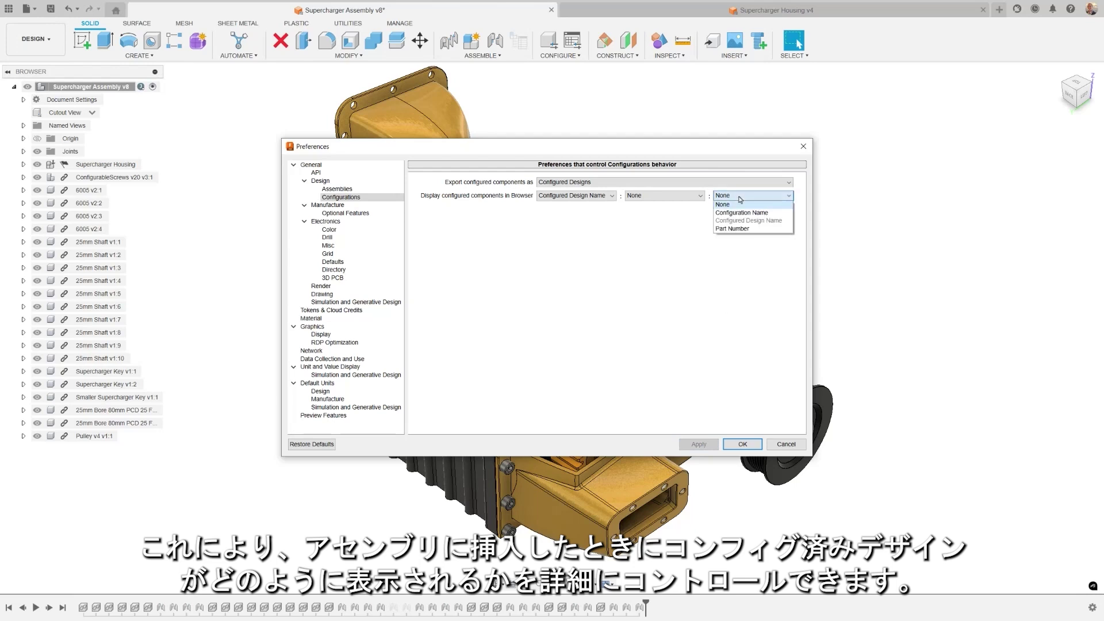
pyautogui.click(742, 212)
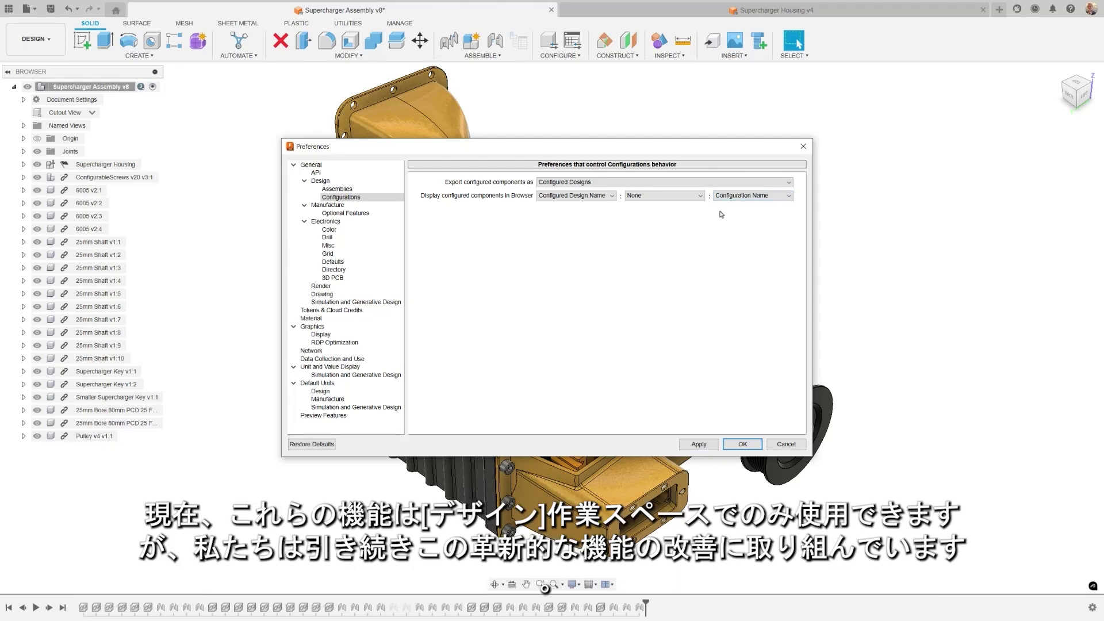
pyautogui.click(693, 196)
pyautogui.click(657, 229)
pyautogui.click(701, 447)
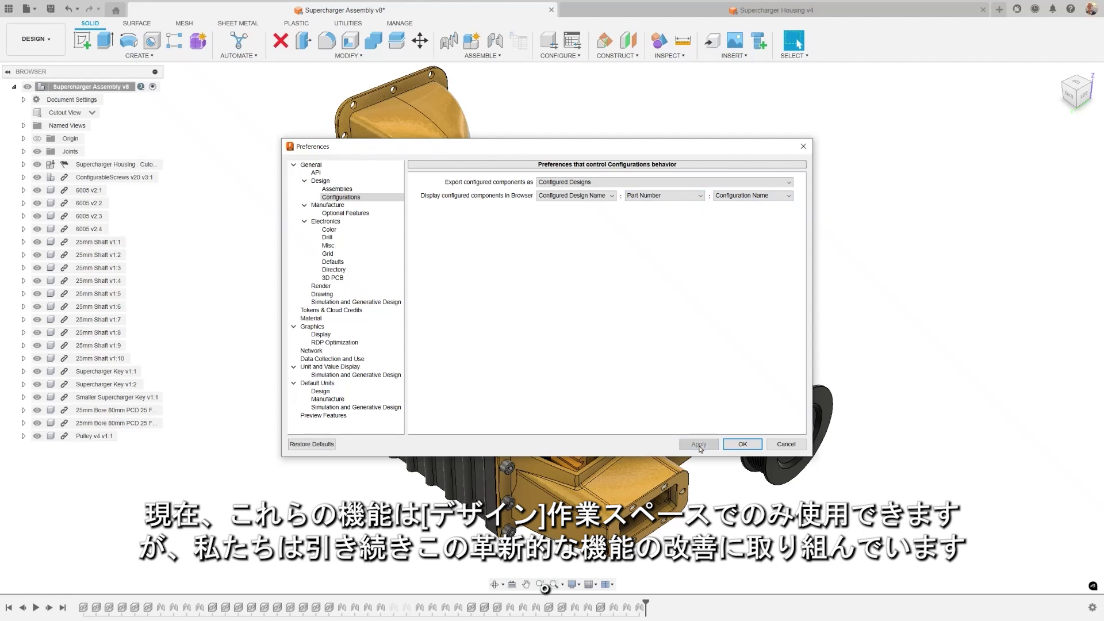
pyautogui.click(725, 444)
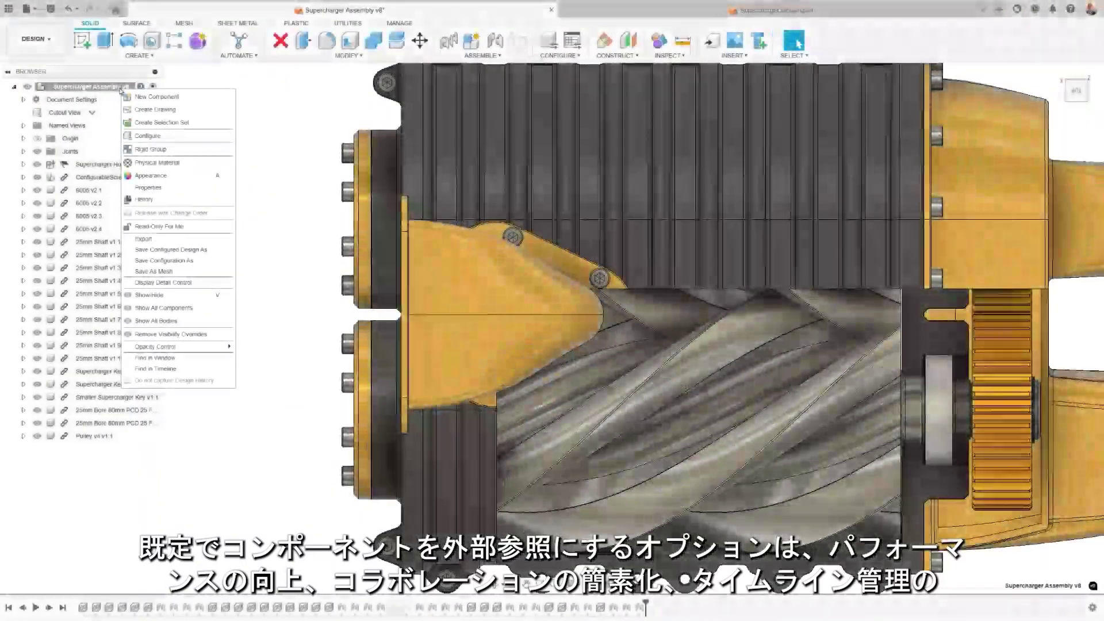
# - Create an external sheet-metal component named 'Oil Cooler' using the Steel (in) rule
pyautogui.click(156, 98)
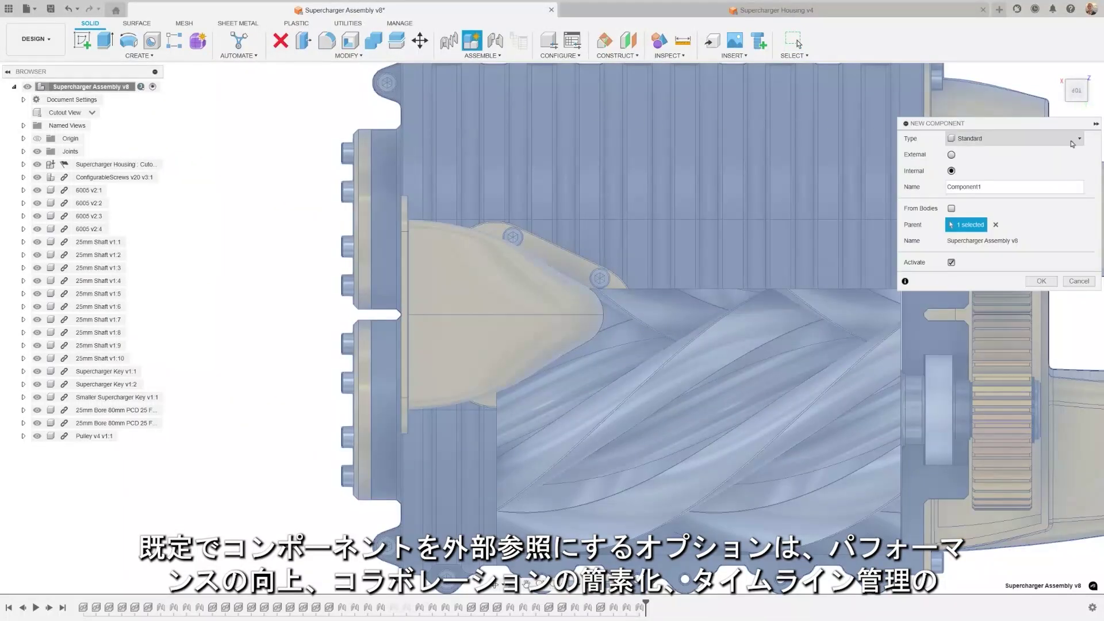
pyautogui.click(1080, 142)
pyautogui.click(981, 165)
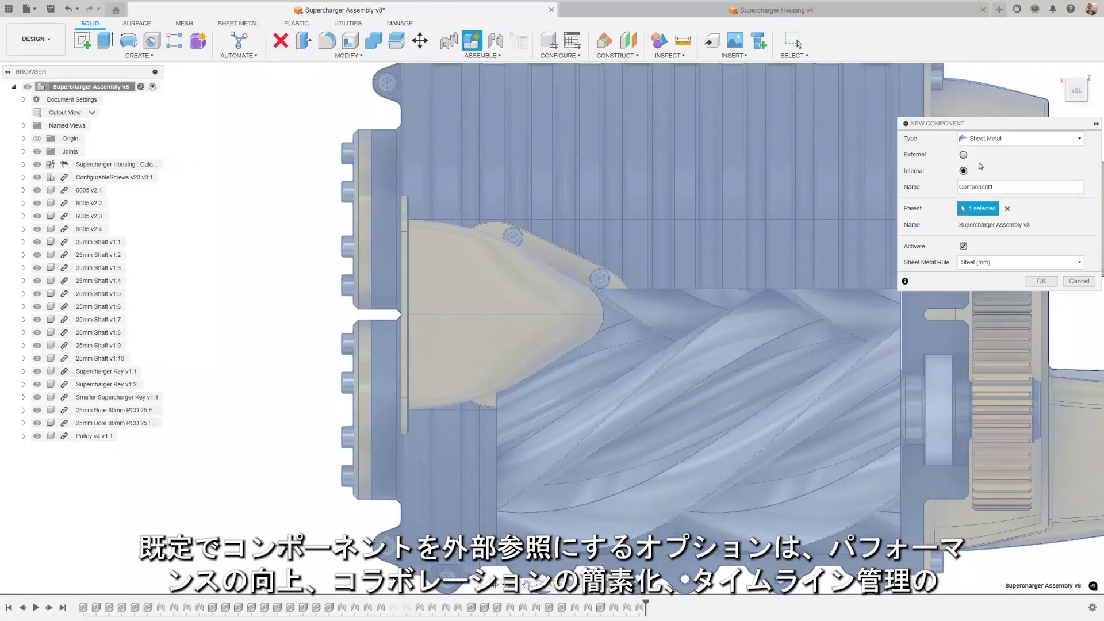
pyautogui.click(964, 155)
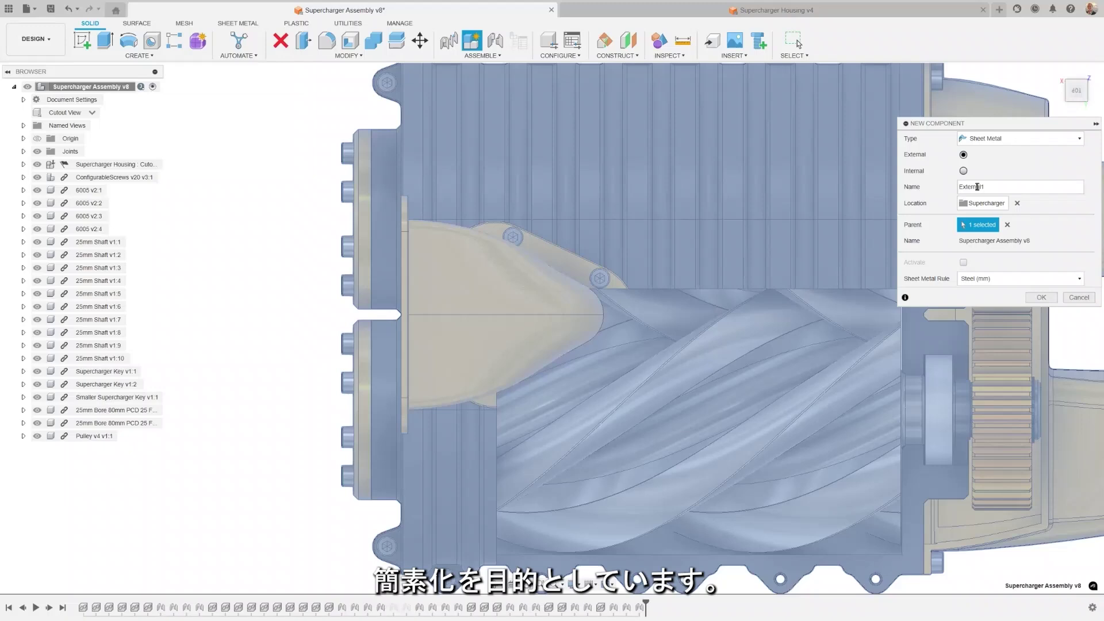
pyautogui.doubleClick(976, 187)
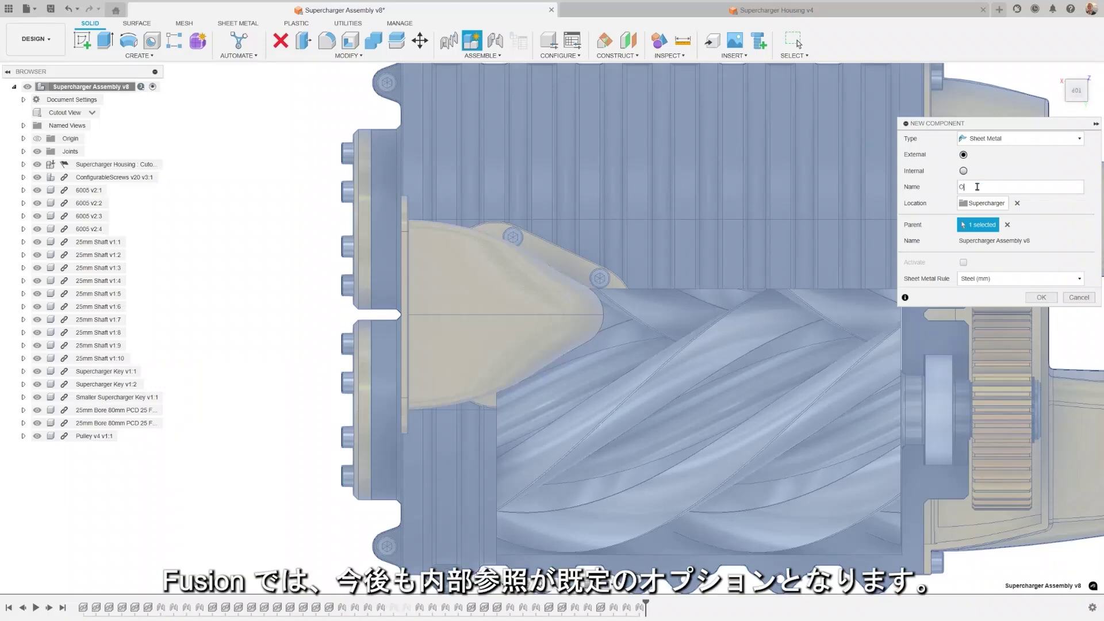
pyautogui.write('Oil')
pyautogui.write(' Cooler')
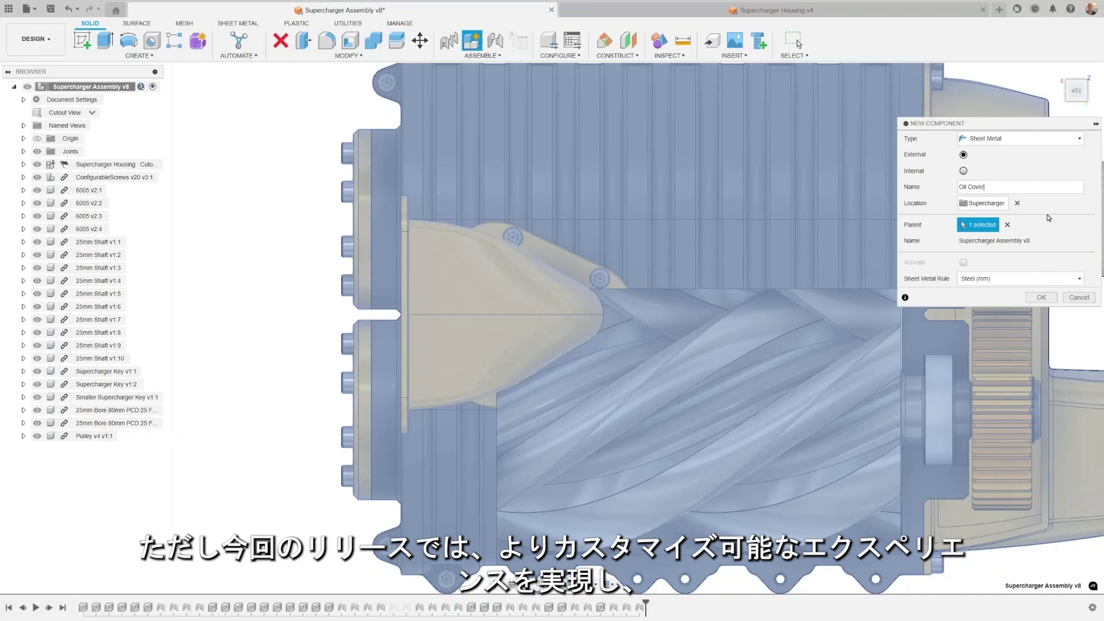
pyautogui.click(1042, 280)
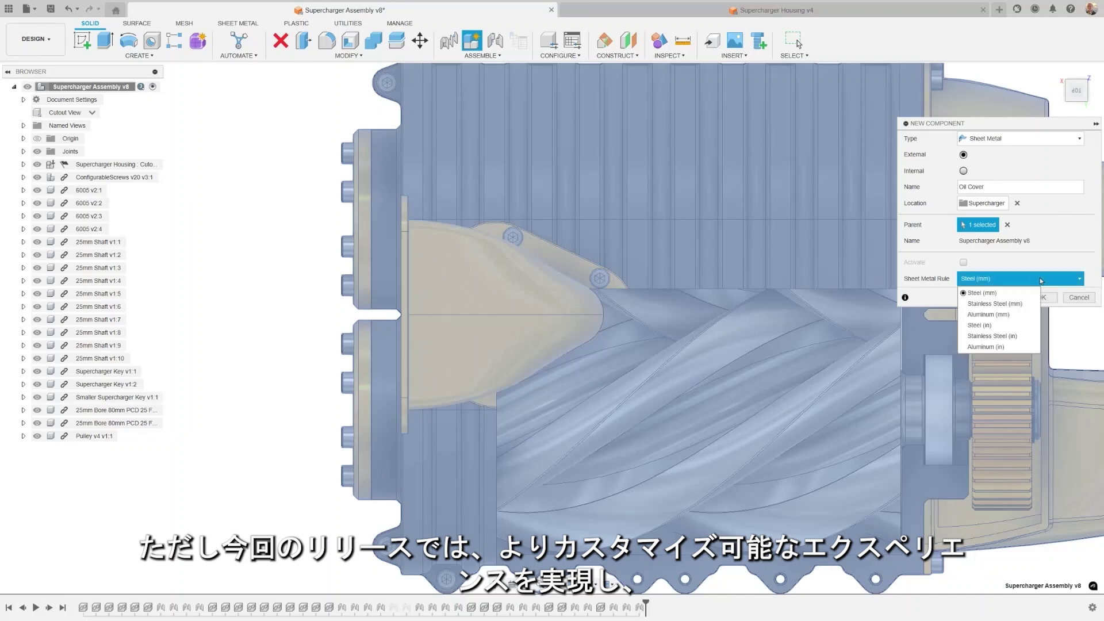
pyautogui.click(997, 329)
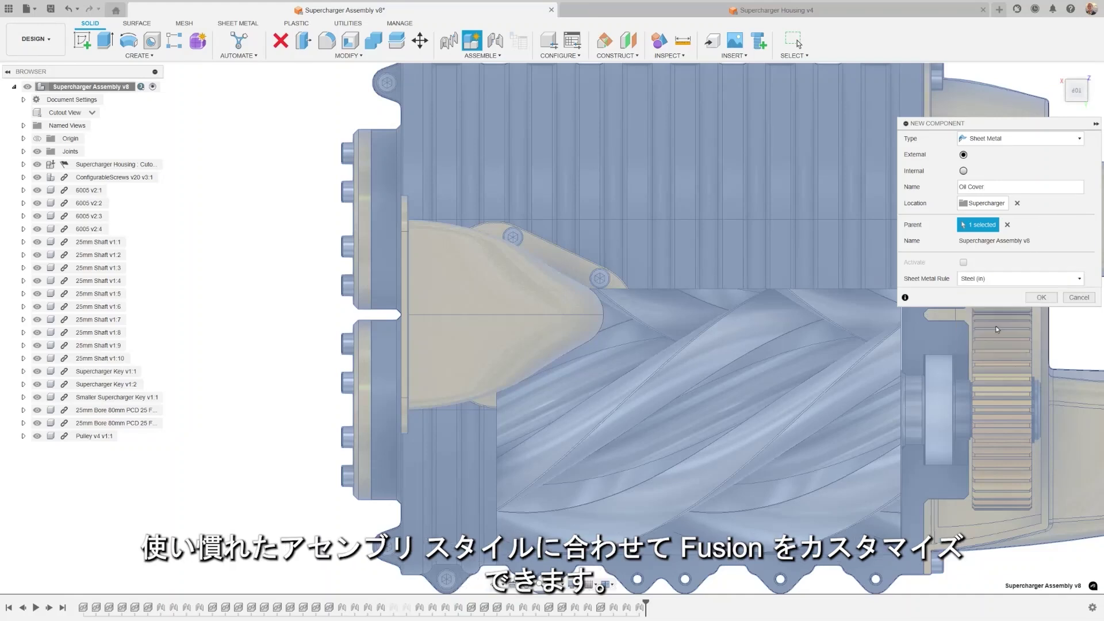
pyautogui.click(1041, 298)
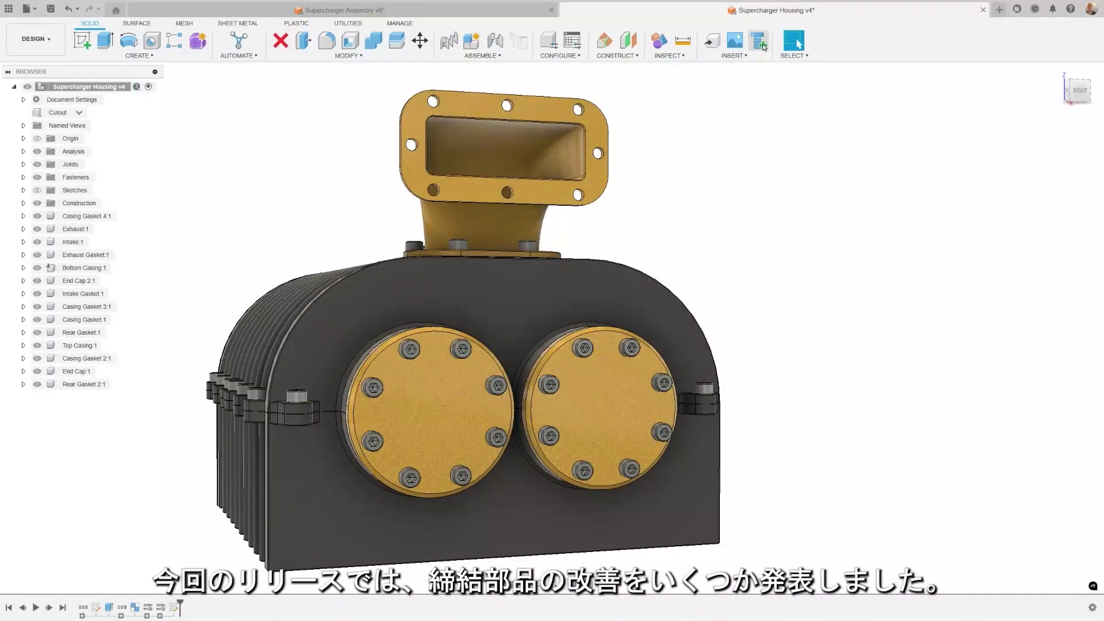
# - Search the fastener library for DIN, then narrow to 912 to find the DIN 912 and DIN 6912 cap screws
pyautogui.click(763, 46)
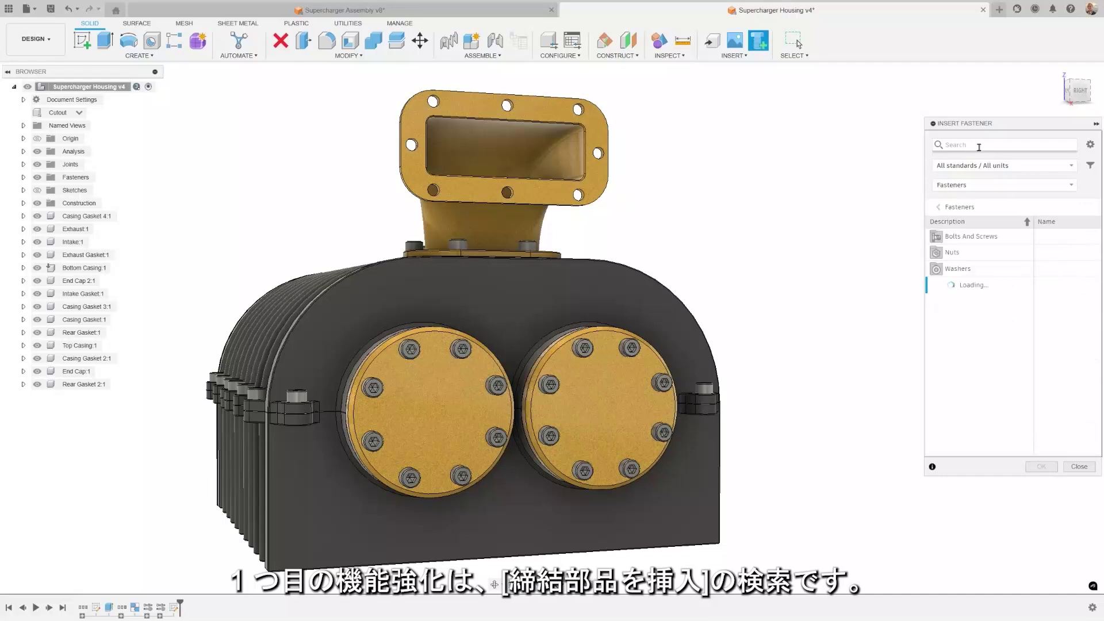
pyautogui.press('Return')
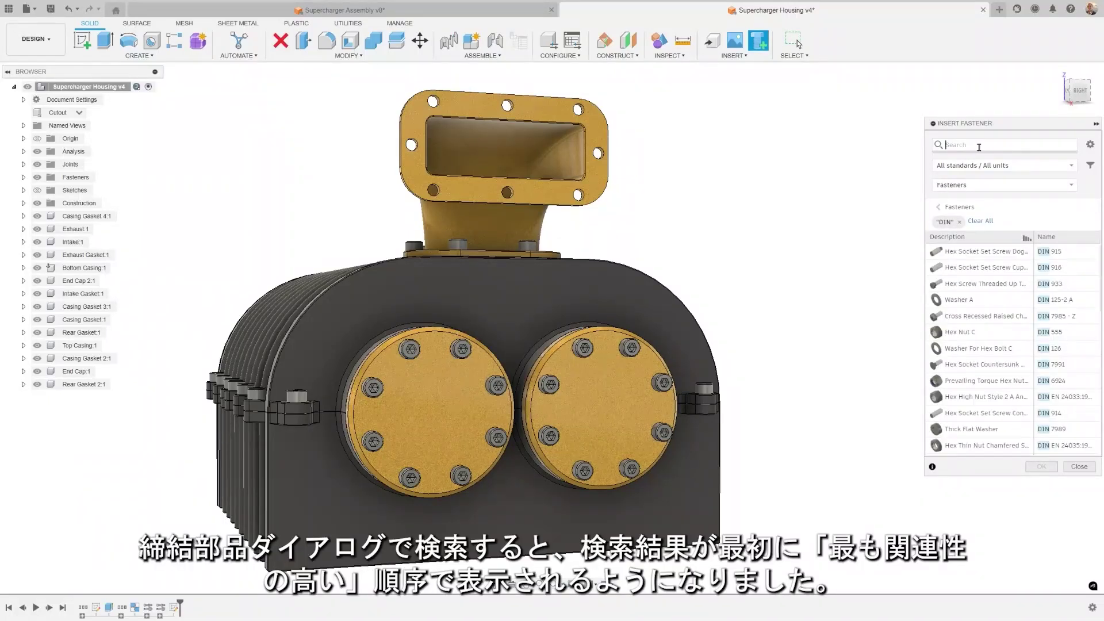
pyautogui.write('912')
pyautogui.press('Return')
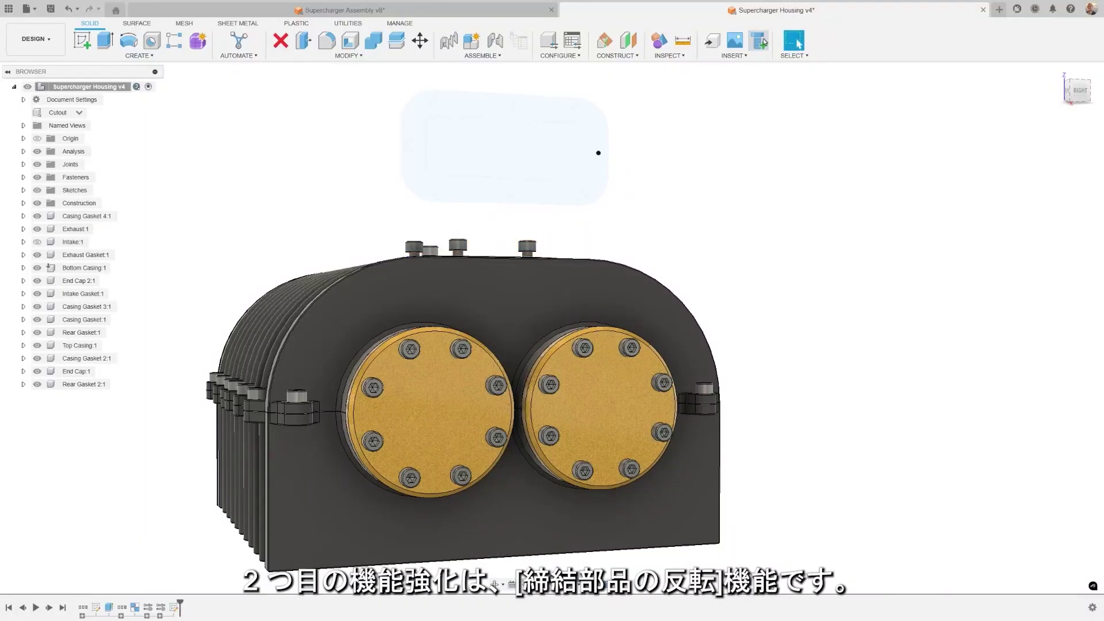
# - Place a DIN 912 hex socket head cap screw on the sketch point above the housing, flipped
pyautogui.click(764, 41)
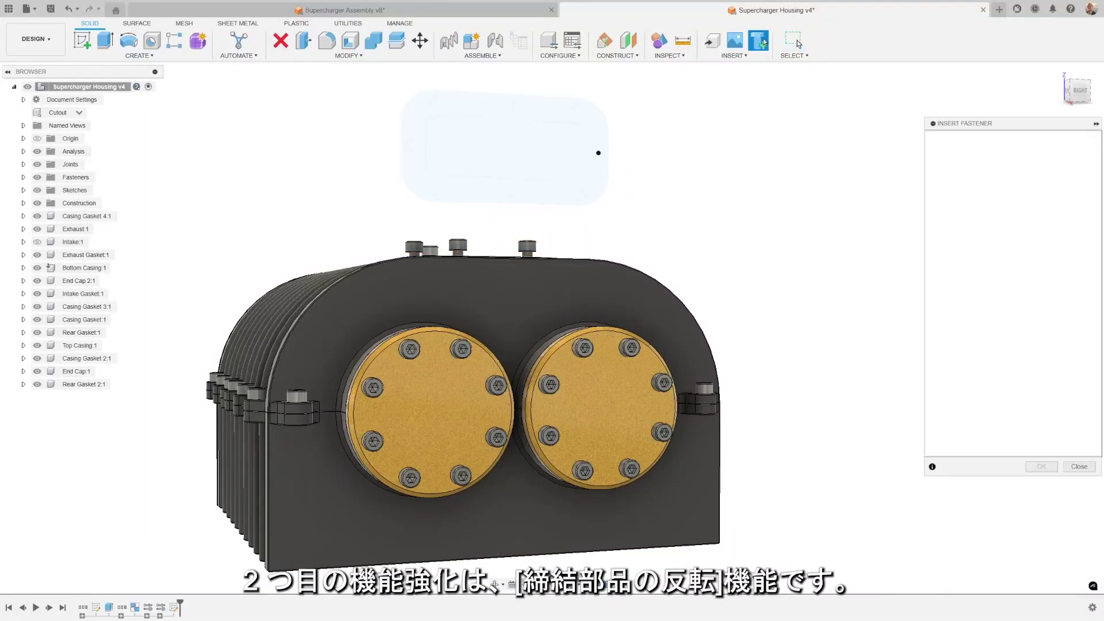
pyautogui.click(959, 144)
pyautogui.write('din 912')
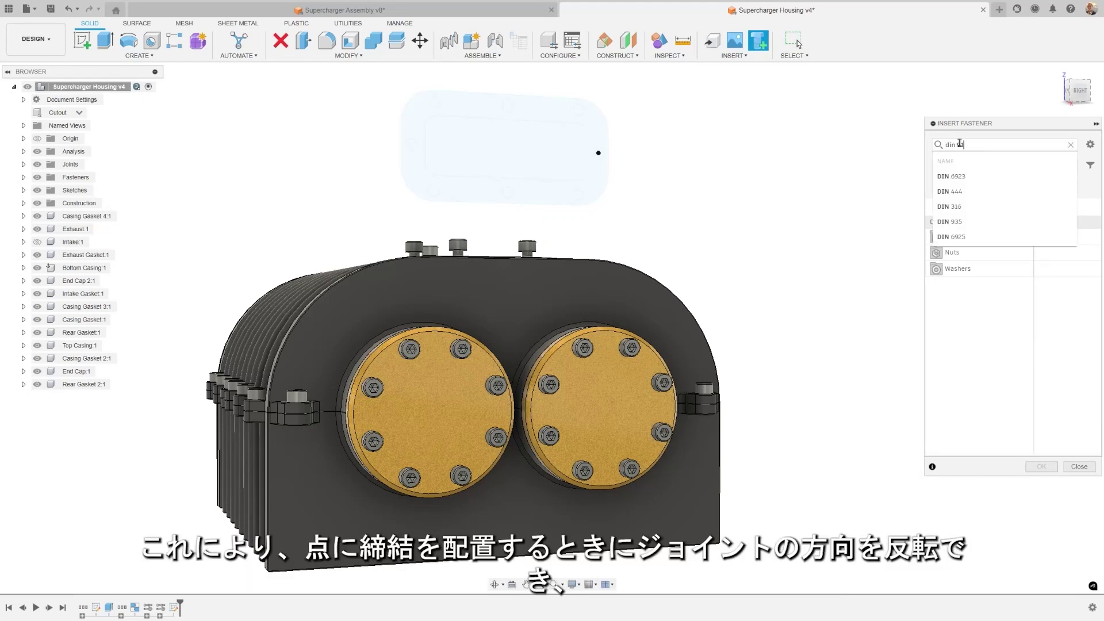
pyautogui.press('Return')
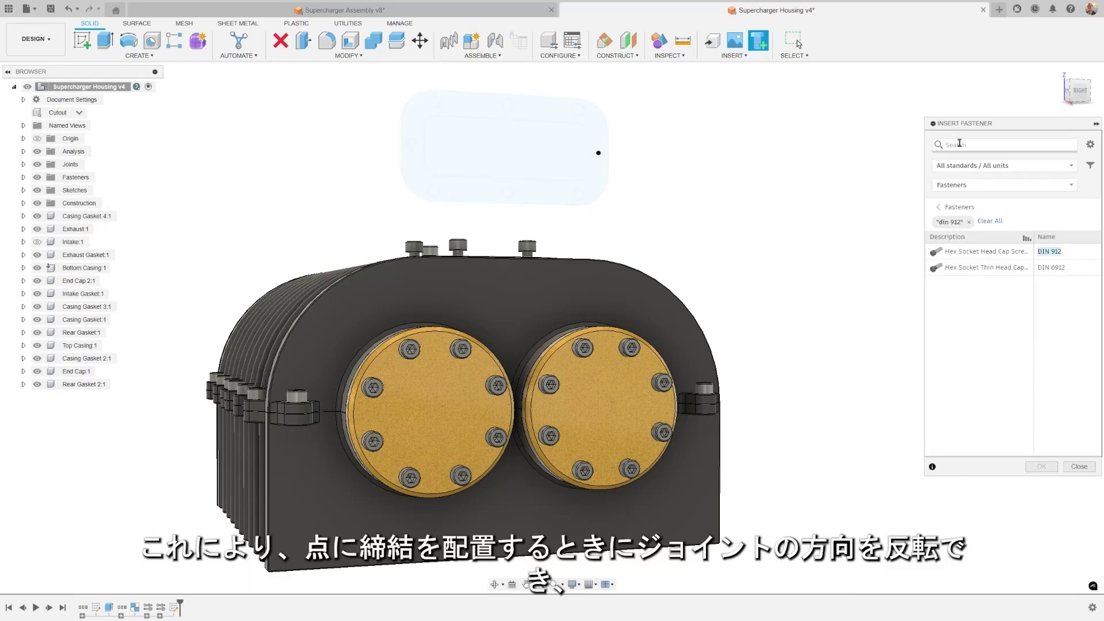
pyautogui.click(984, 253)
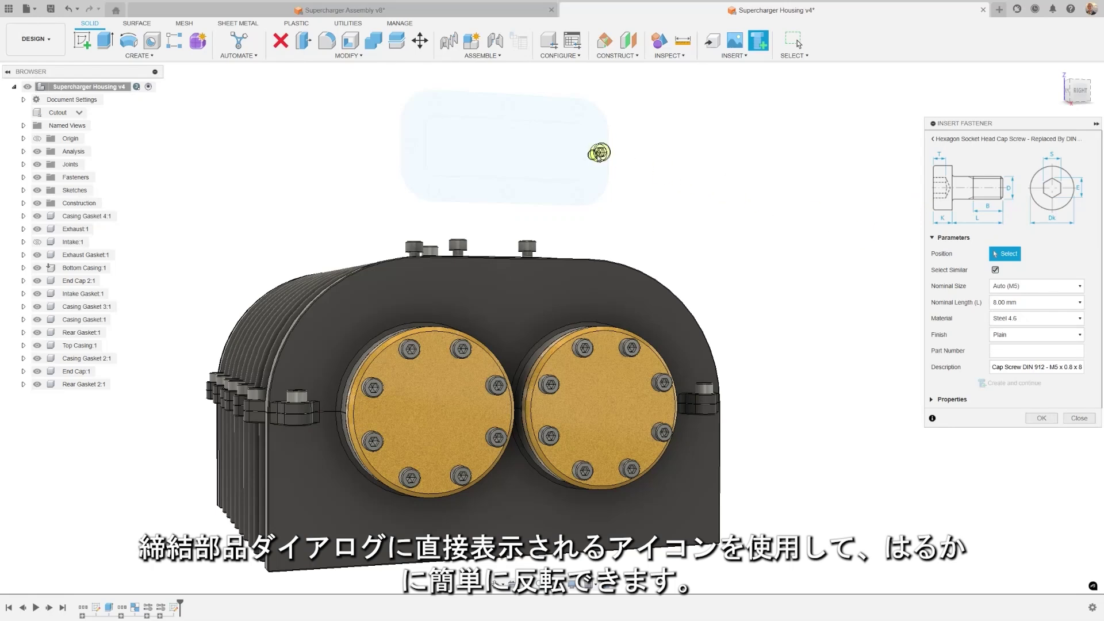
pyautogui.click(596, 153)
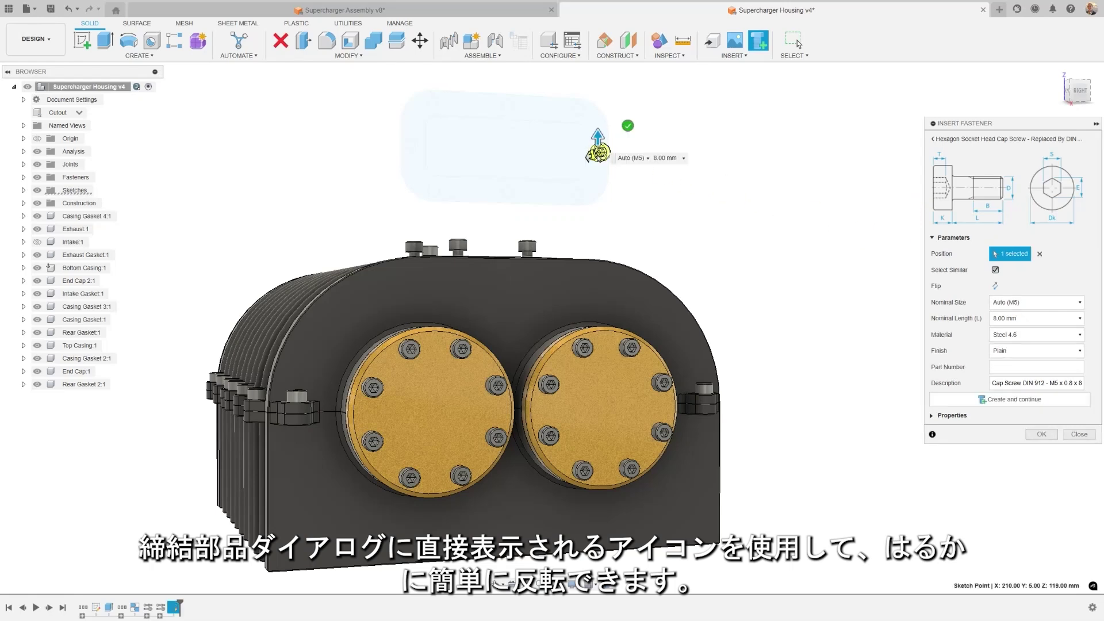
pyautogui.click(995, 286)
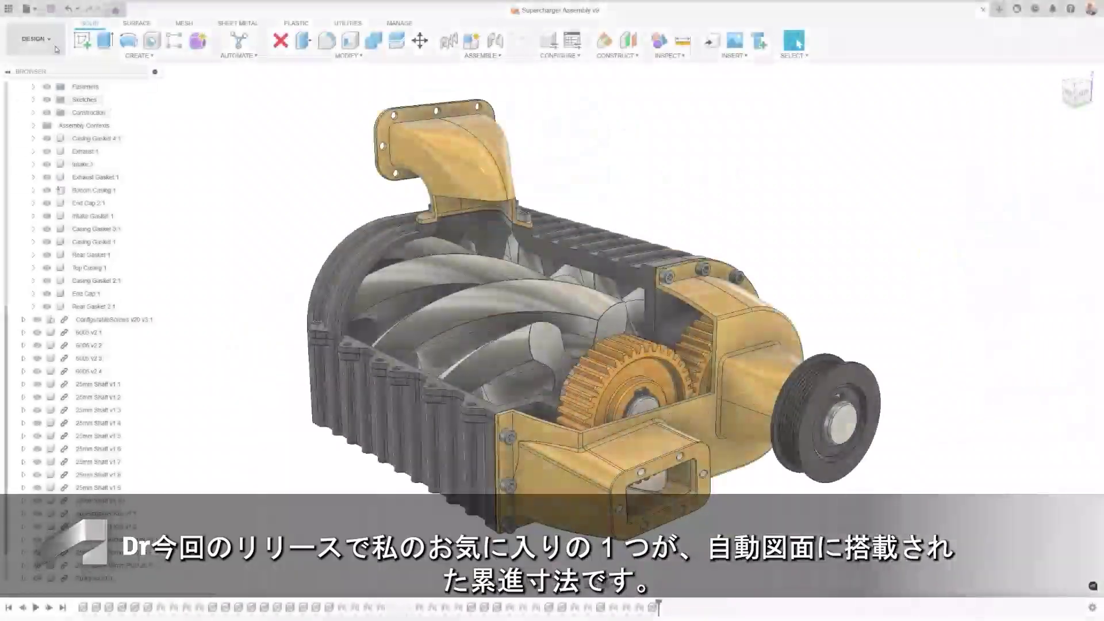
# - Set up an automatic drawing: Full Assembly configuration, 2024 Drawing Template, external components included
pyautogui.click(36, 39)
pyautogui.moveTo(61, 182)
pyautogui.click(115, 179)
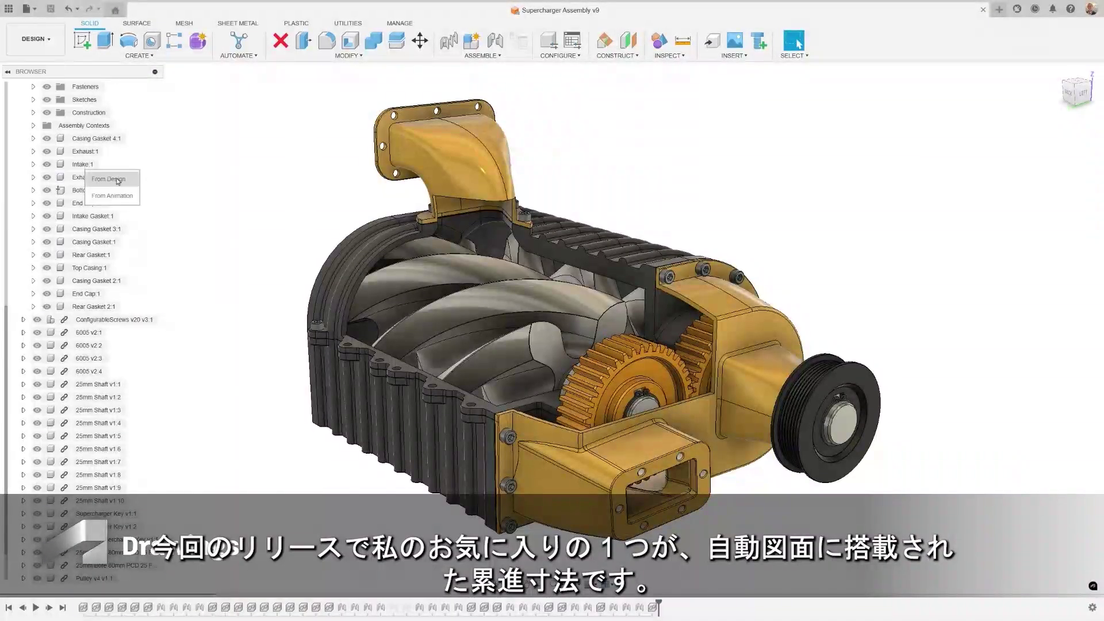
pyautogui.click(981, 139)
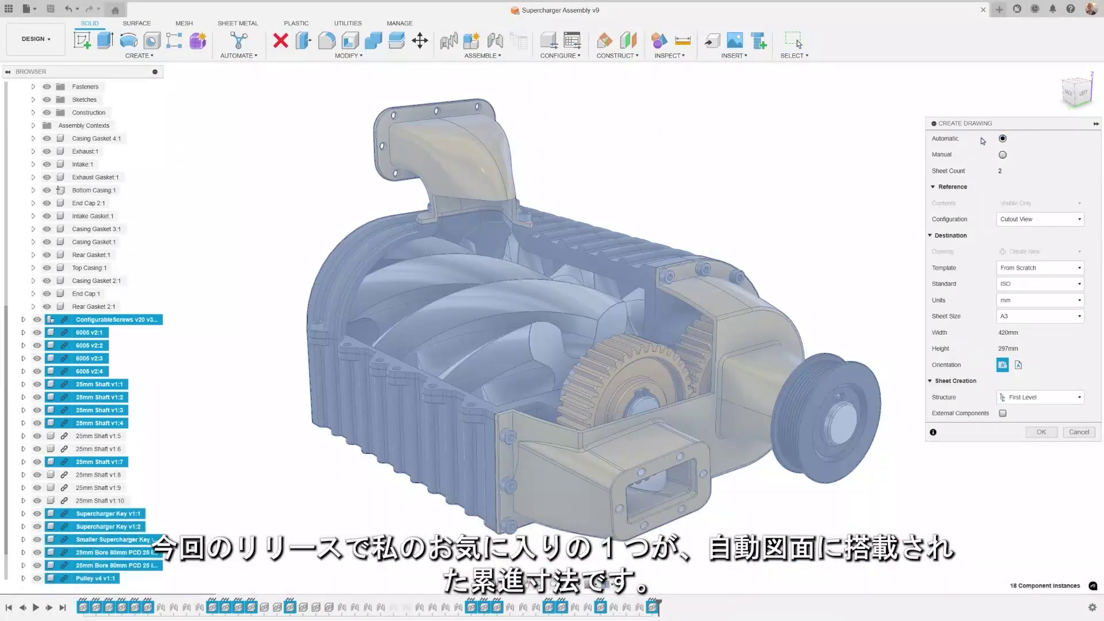
pyautogui.click(1030, 219)
pyautogui.click(1013, 234)
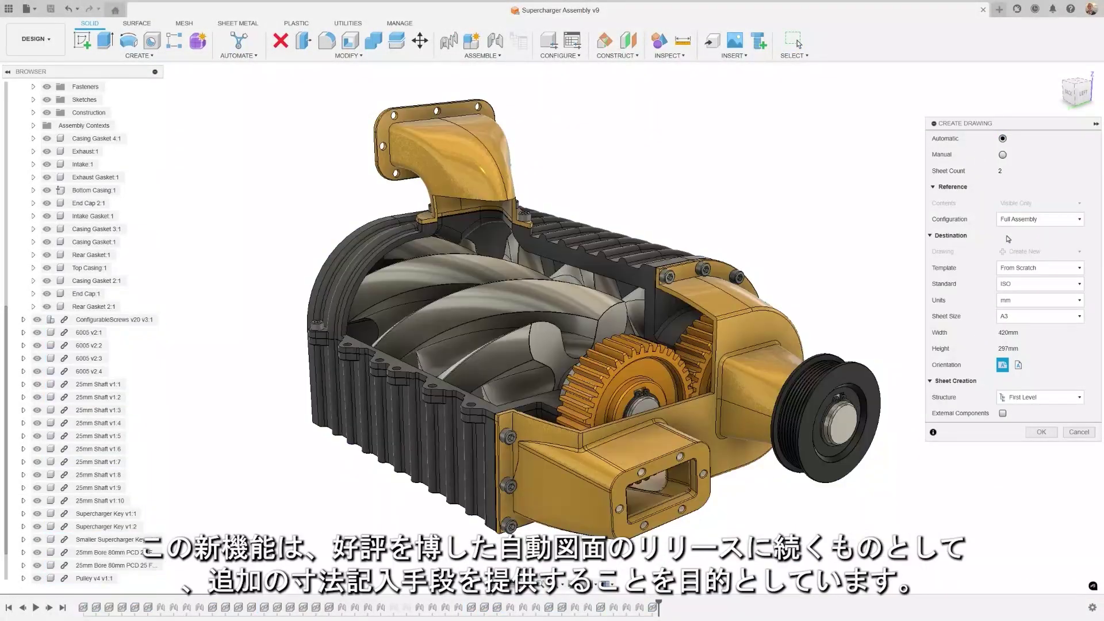
pyautogui.click(1029, 268)
pyautogui.click(1031, 304)
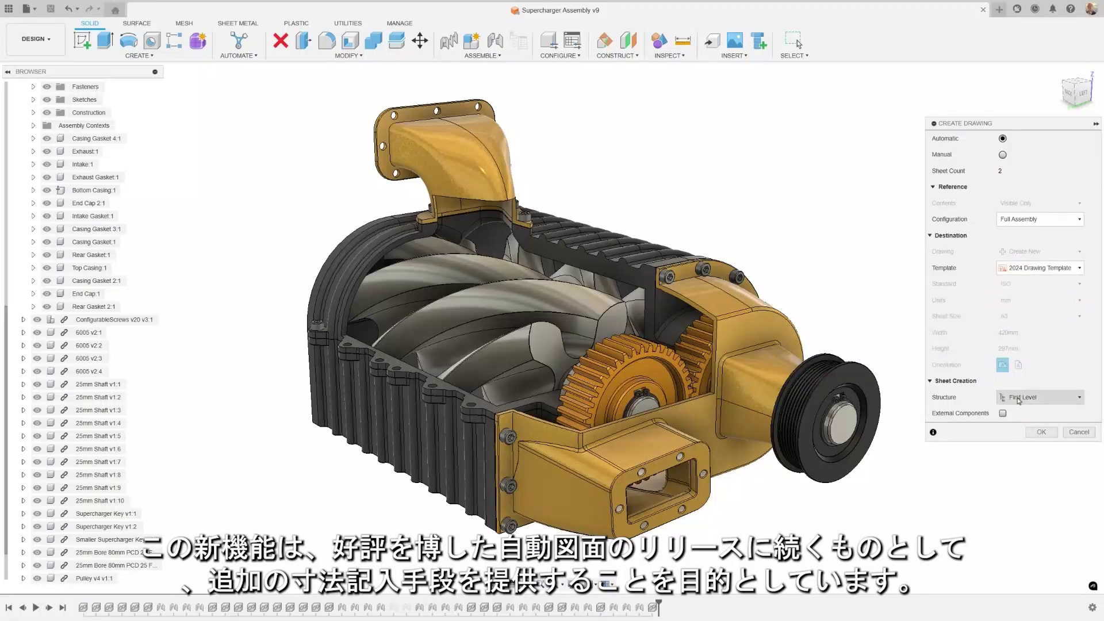
pyautogui.click(1003, 414)
# - Create the automatic drawing, then start Auto Dimension on the Casing Gasket 2 sheet
pyautogui.click(1041, 432)
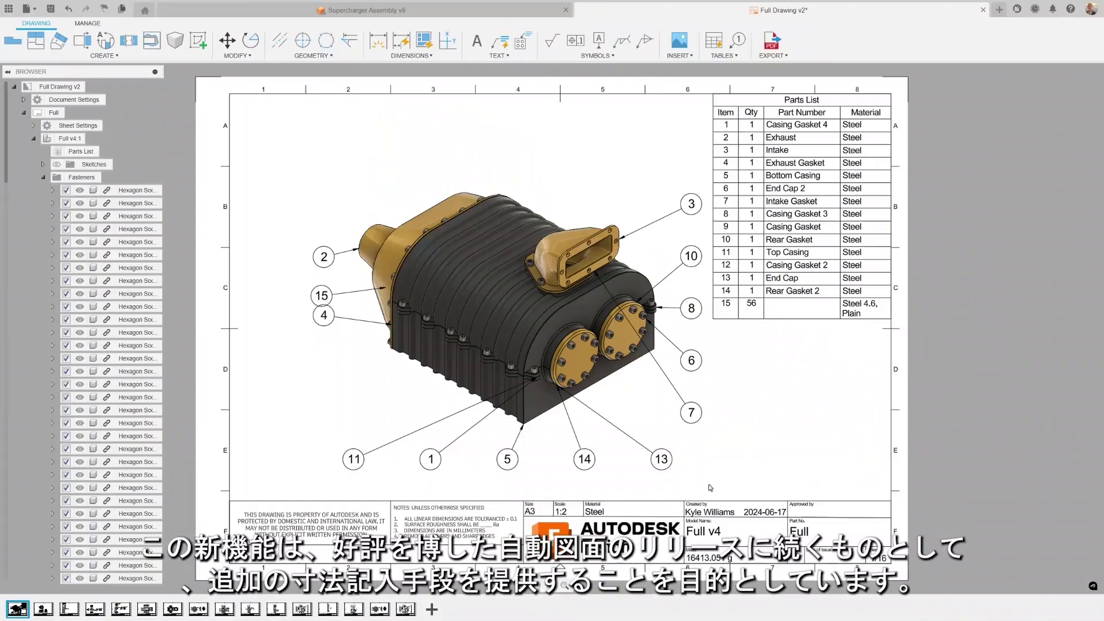
pyautogui.click(353, 609)
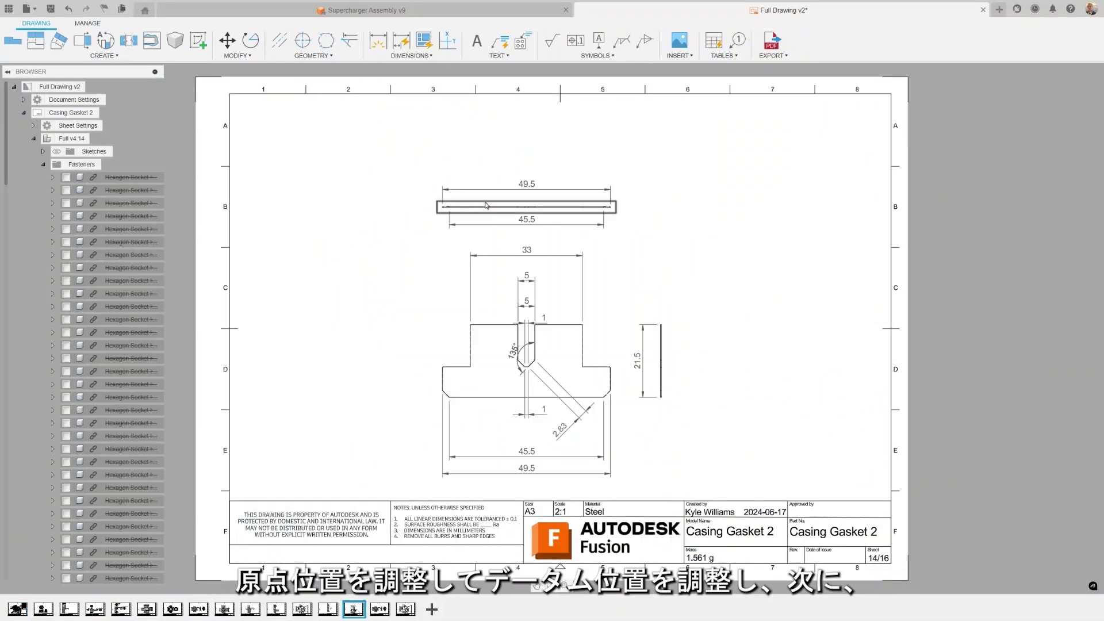
pyautogui.click(403, 64)
pyautogui.click(412, 77)
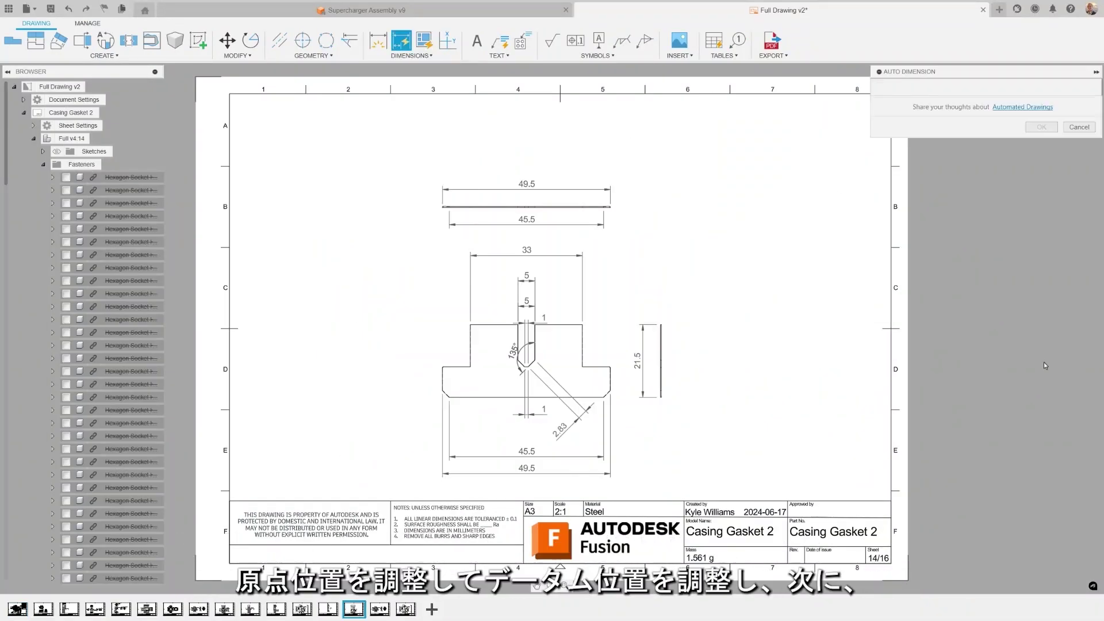
# - Apply ordinate dimensions with a Bottom Left origin to the gasket view
pyautogui.scroll(-3, 1018, 424)
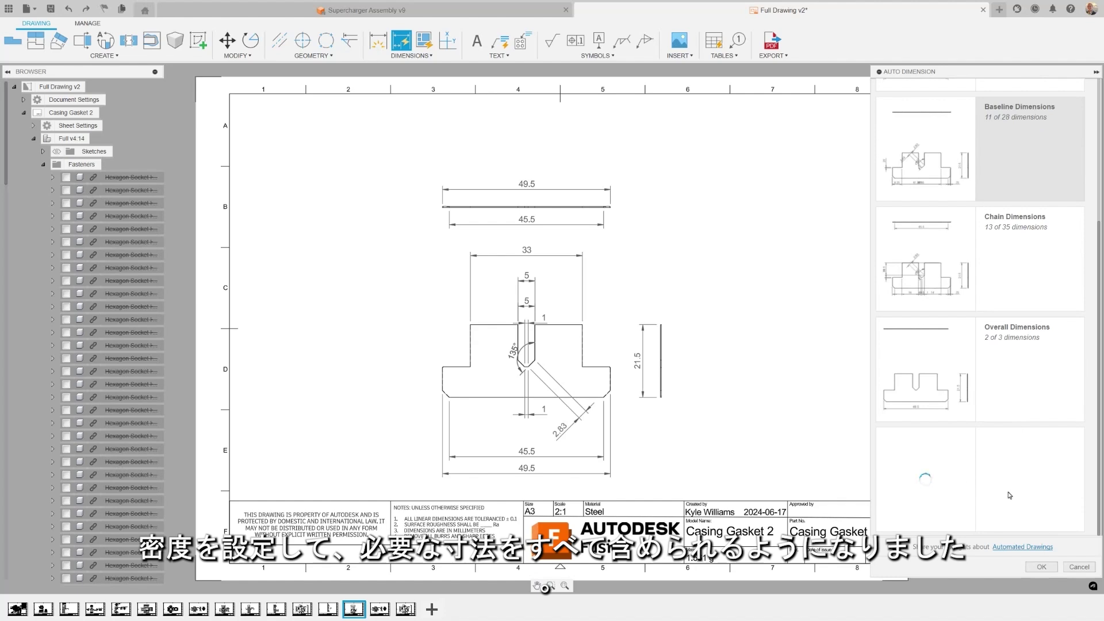
pyautogui.click(1009, 495)
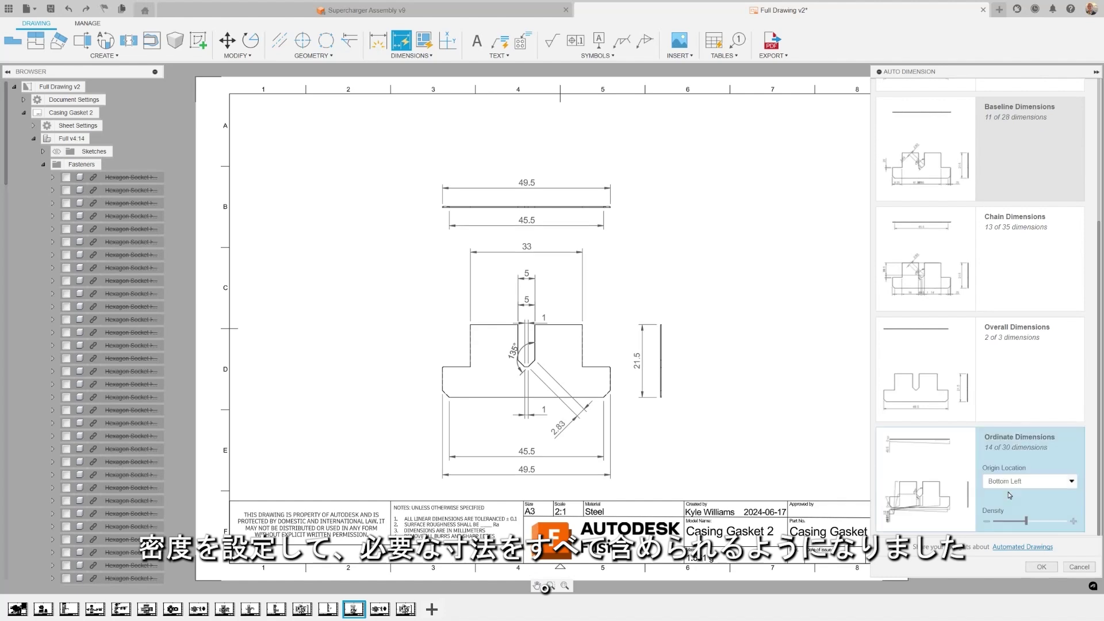
pyautogui.click(1071, 481)
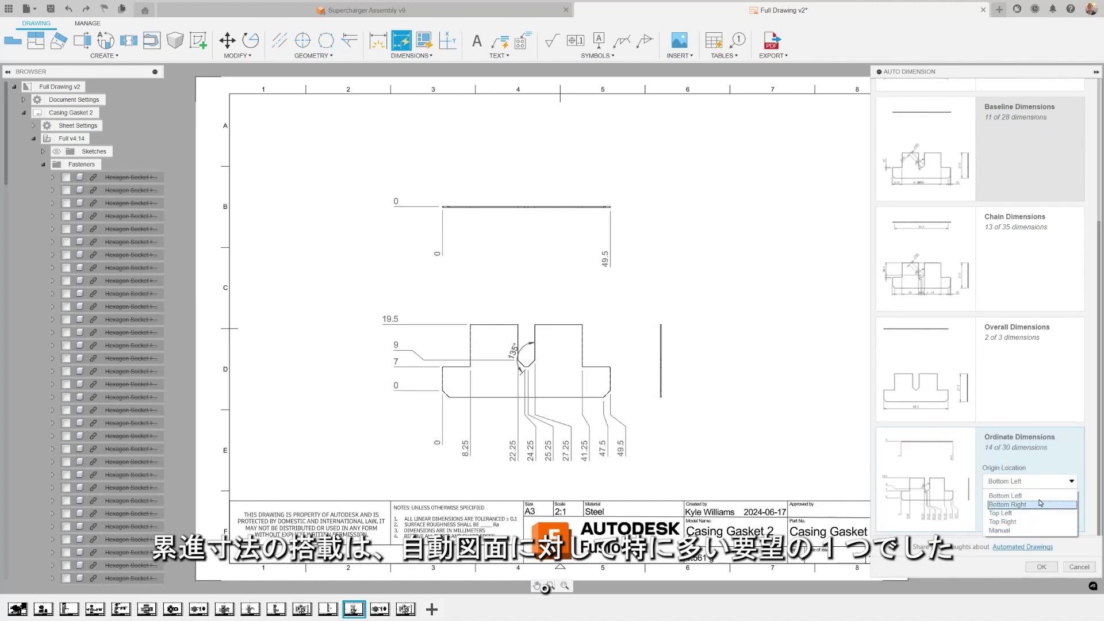
pyautogui.click(1041, 504)
pyautogui.moveTo(1030, 522)
pyautogui.mouseDown()
pyautogui.moveTo(1050, 524)
pyautogui.moveTo(1017, 526)
pyautogui.mouseUp()
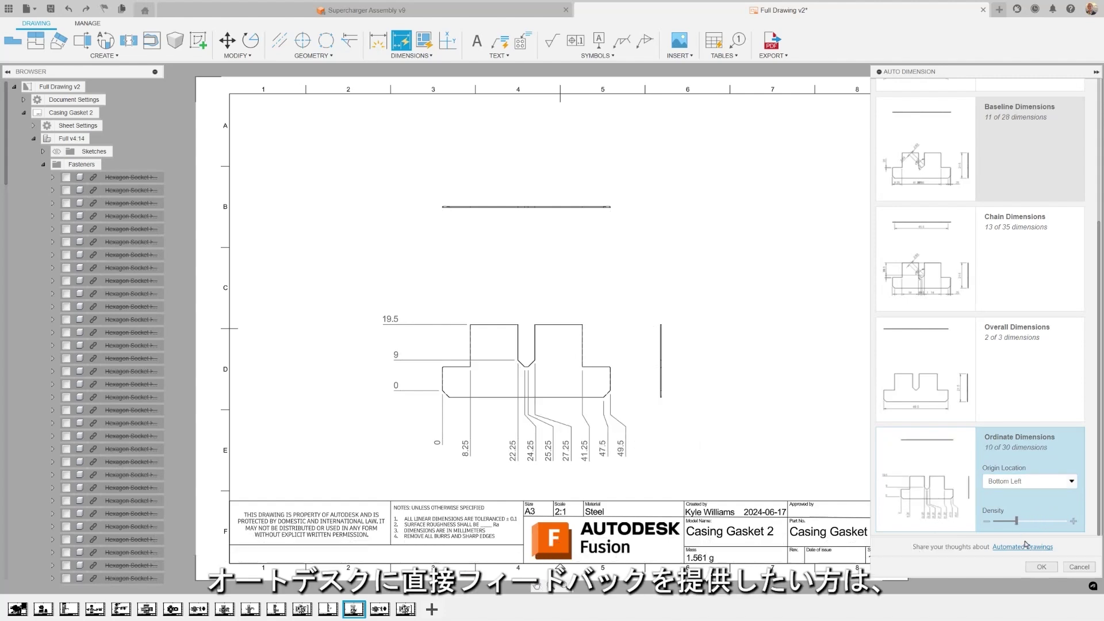
pyautogui.click(1040, 567)
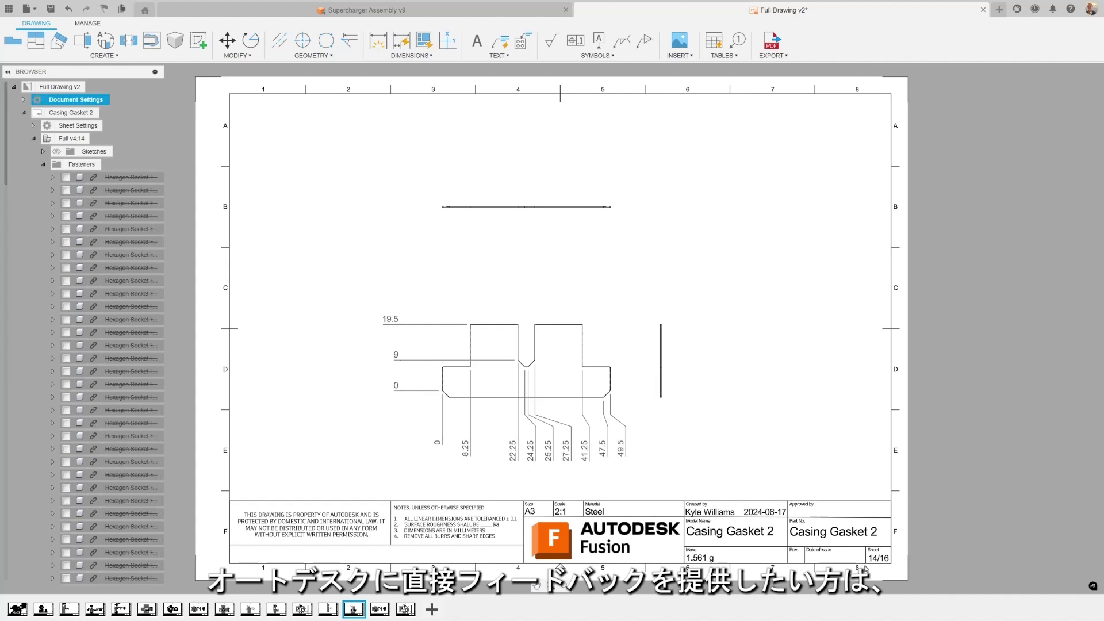
# - Add a NW Isometric perspective view at the top right of the orthographic sheet, hidden-line style
pyautogui.click(16, 609)
pyautogui.click(43, 610)
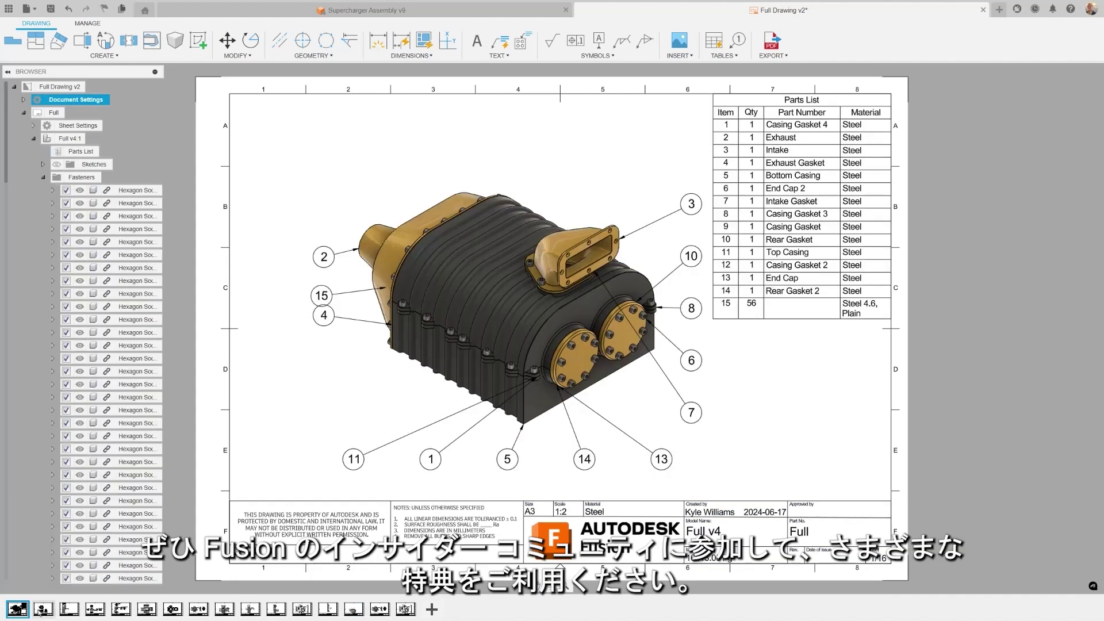
pyautogui.click(63, 55)
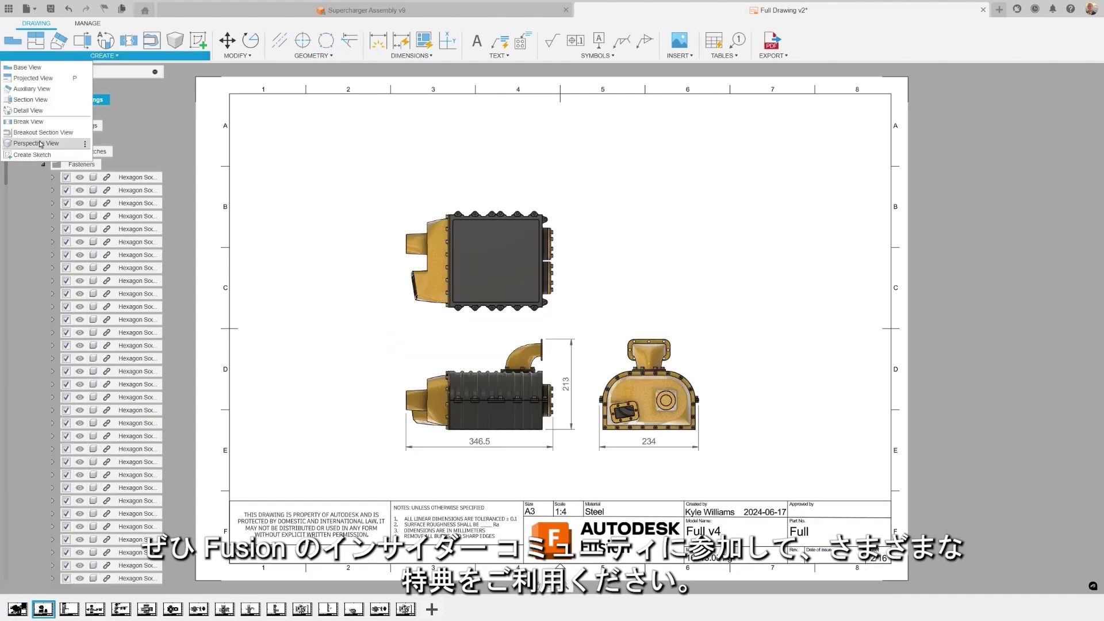
pyautogui.click(36, 143)
pyautogui.click(1058, 135)
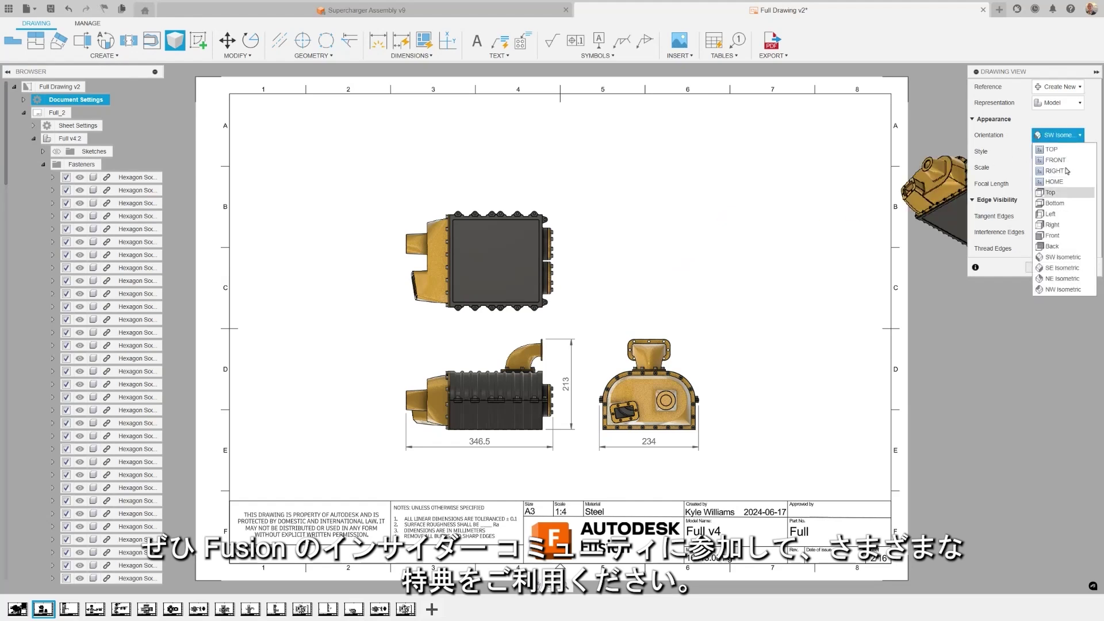
pyautogui.click(1062, 289)
pyautogui.click(752, 211)
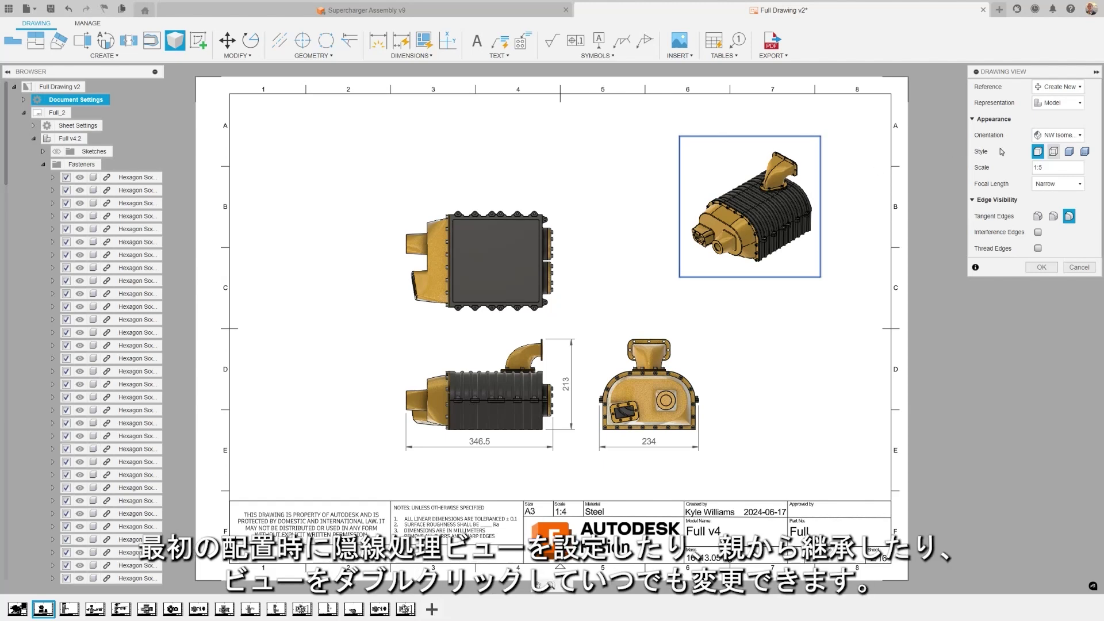
pyautogui.click(1054, 152)
pyautogui.click(1039, 269)
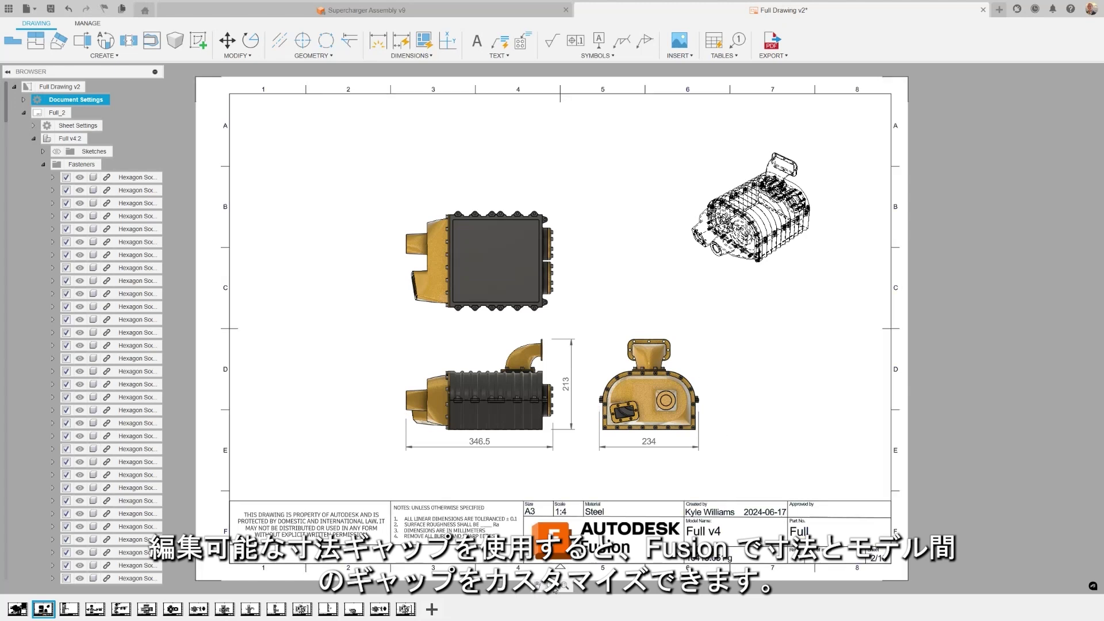
pyautogui.click(563, 585)
pyautogui.click(513, 332)
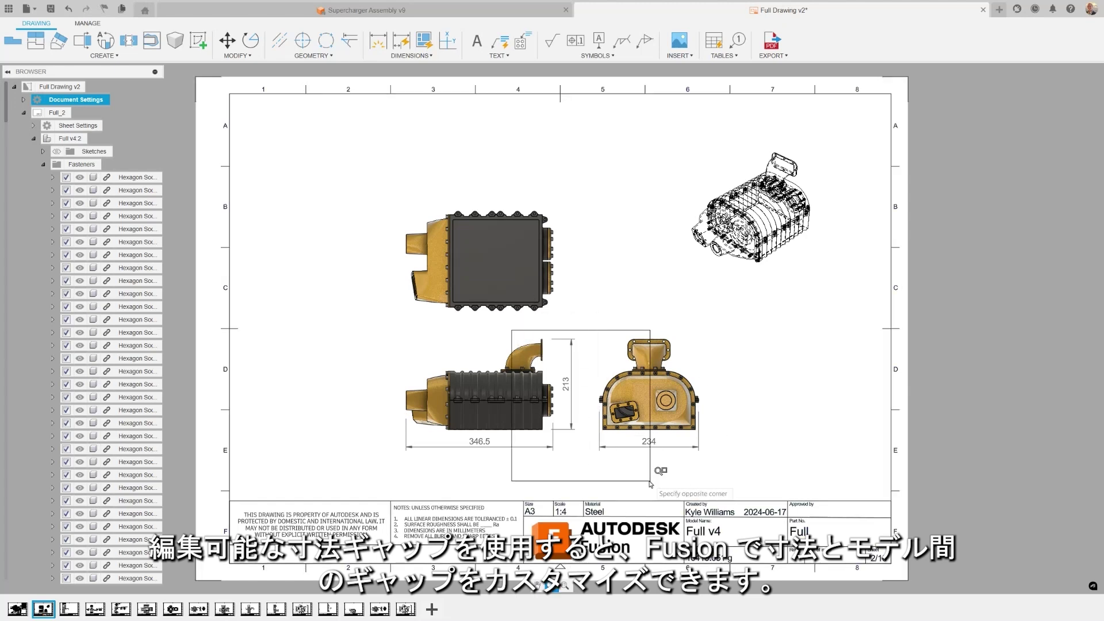
pyautogui.click(730, 464)
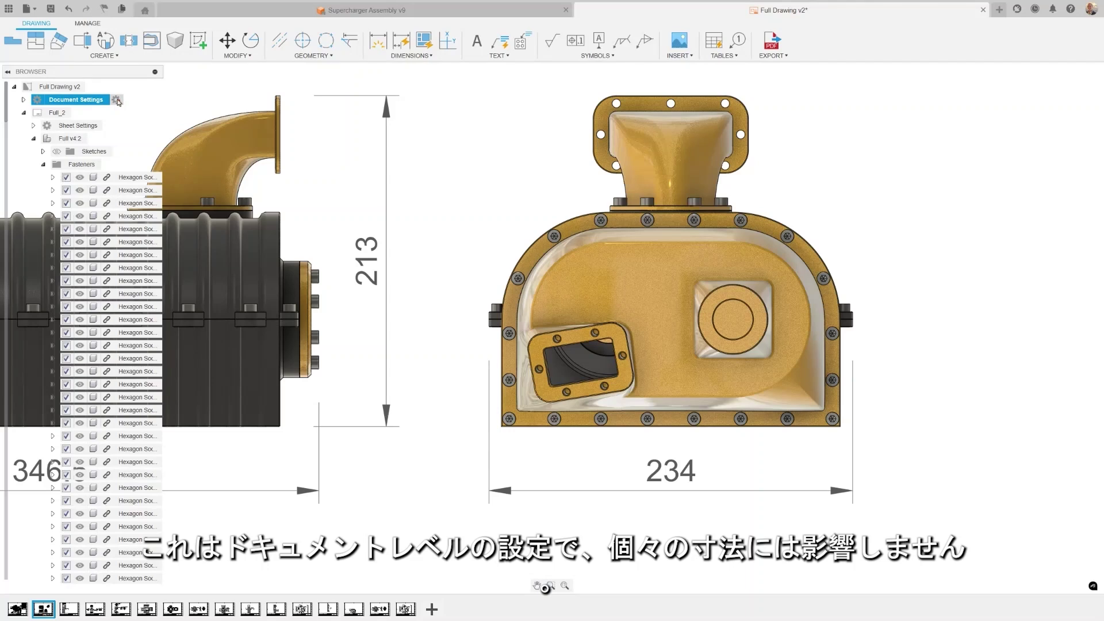
pyautogui.click(115, 100)
pyautogui.click(964, 87)
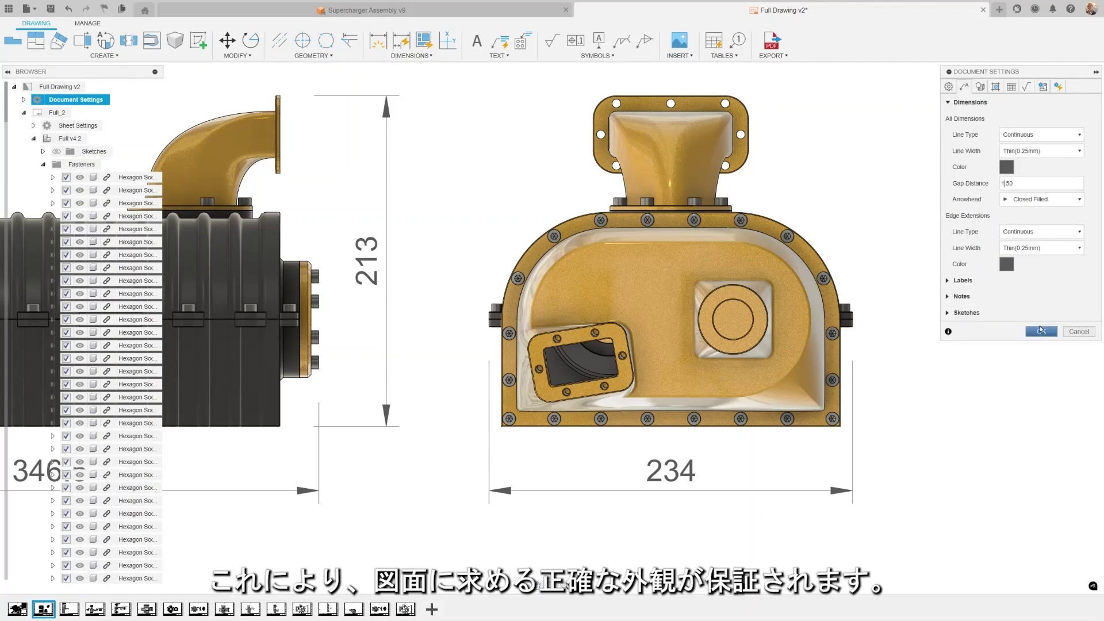
pyautogui.click(1040, 331)
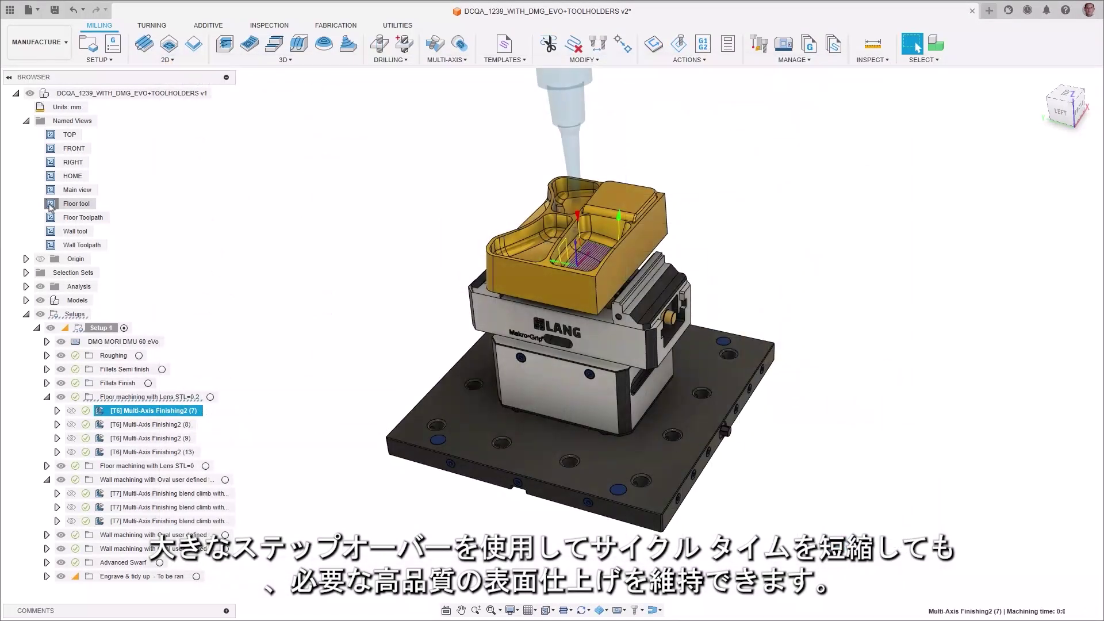
# - Jump to the Floor tool named view showing the lens cutter above the pocket floor
pyautogui.doubleClick(51, 206)
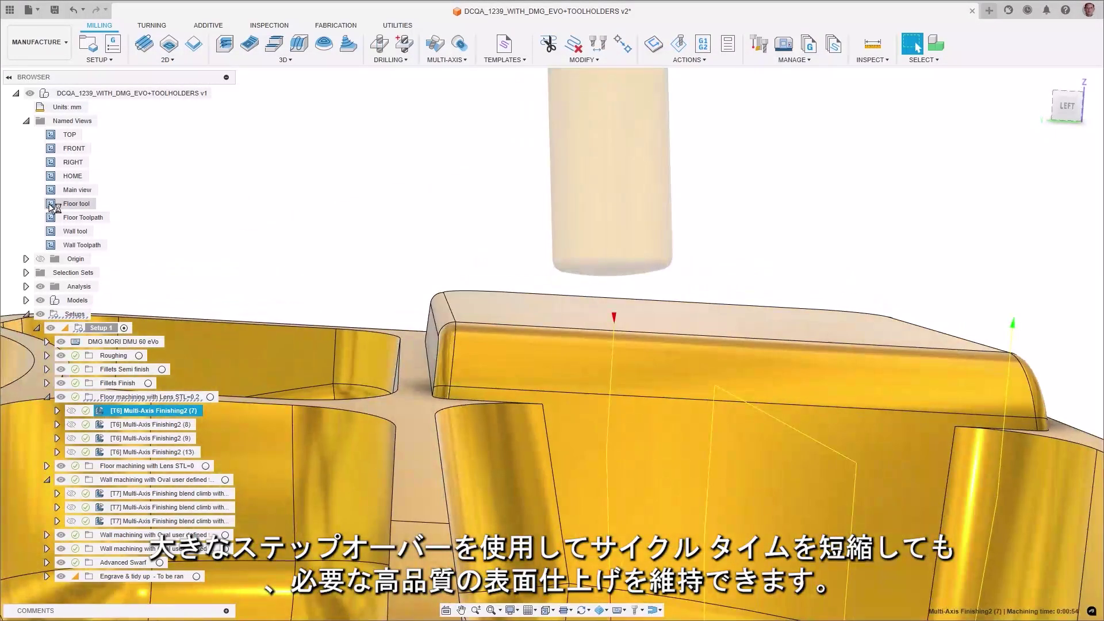
# - Review the Floor Toolpath, Main view, Wall tool and Wall Toolpath named views
pyautogui.doubleClick(50, 218)
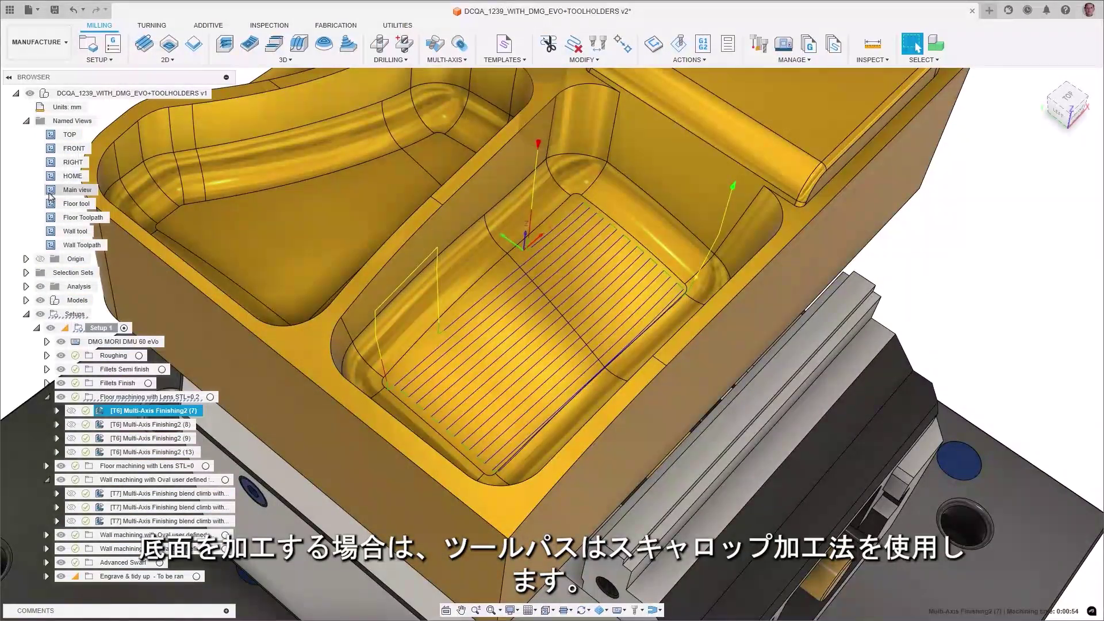
pyautogui.doubleClick(50, 191)
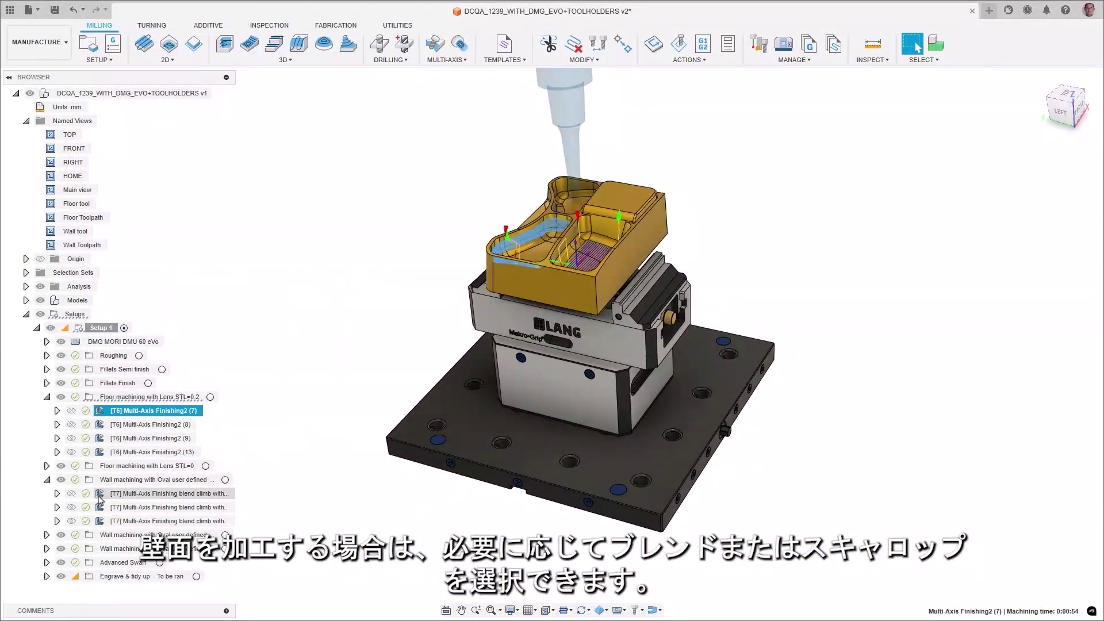
pyautogui.click(138, 493)
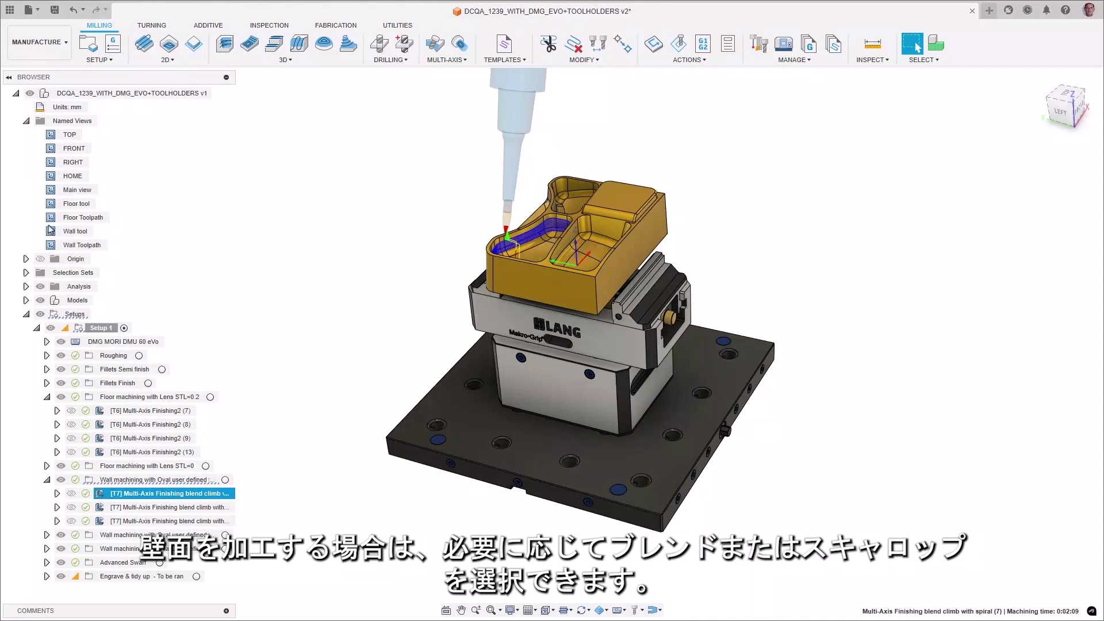
pyautogui.doubleClick(50, 231)
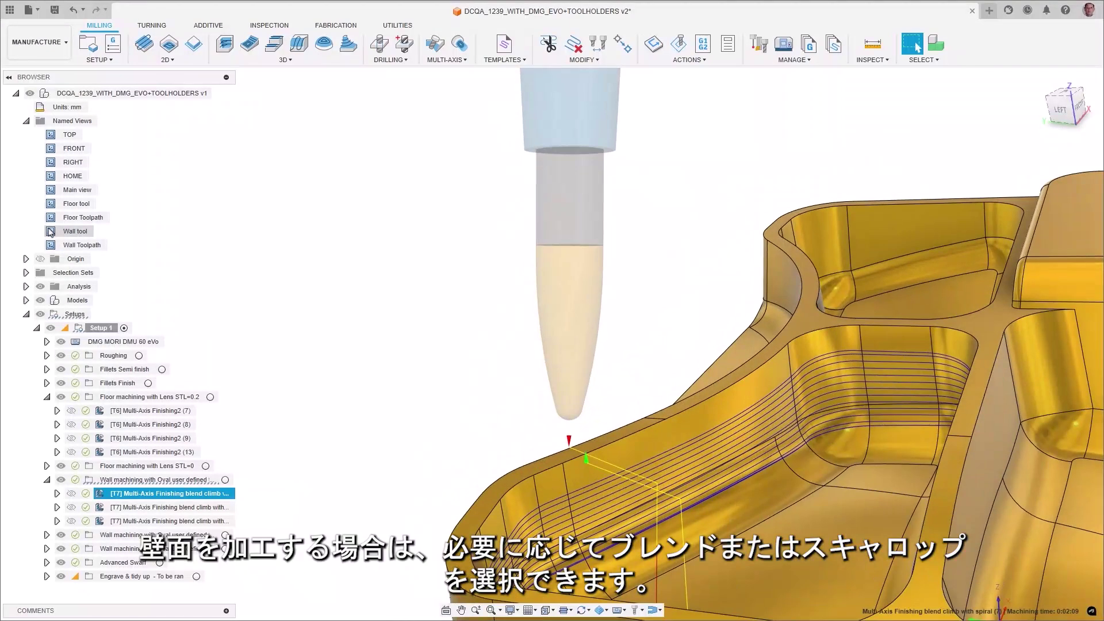
pyautogui.doubleClick(51, 245)
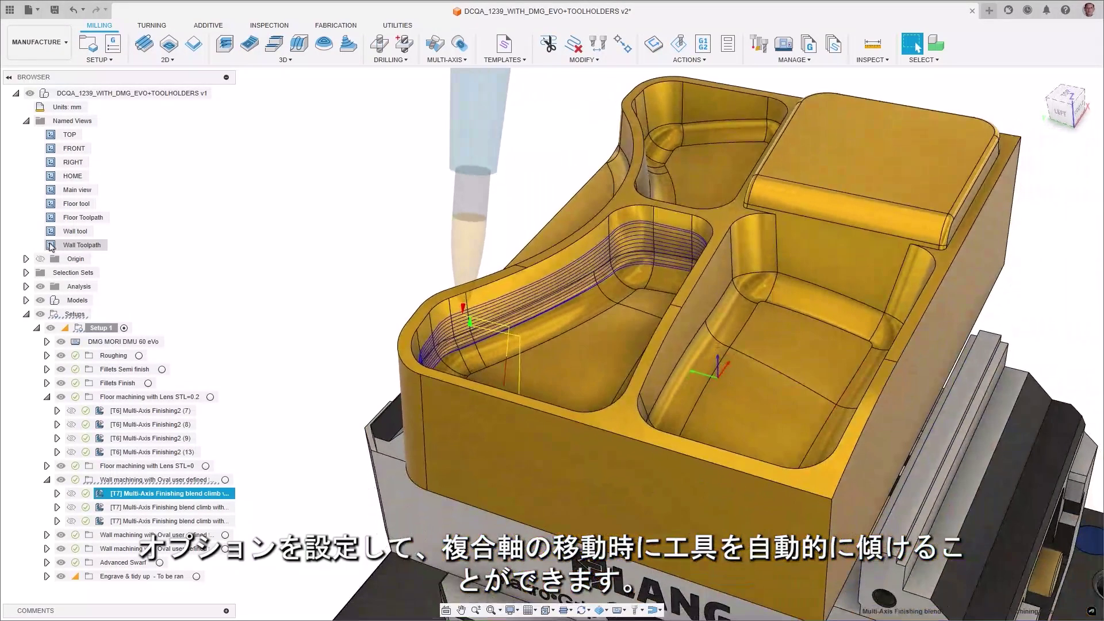
# - Return to the main view and set the tool axis Primary Mode to Lead and contact point
pyautogui.doubleClick(51, 191)
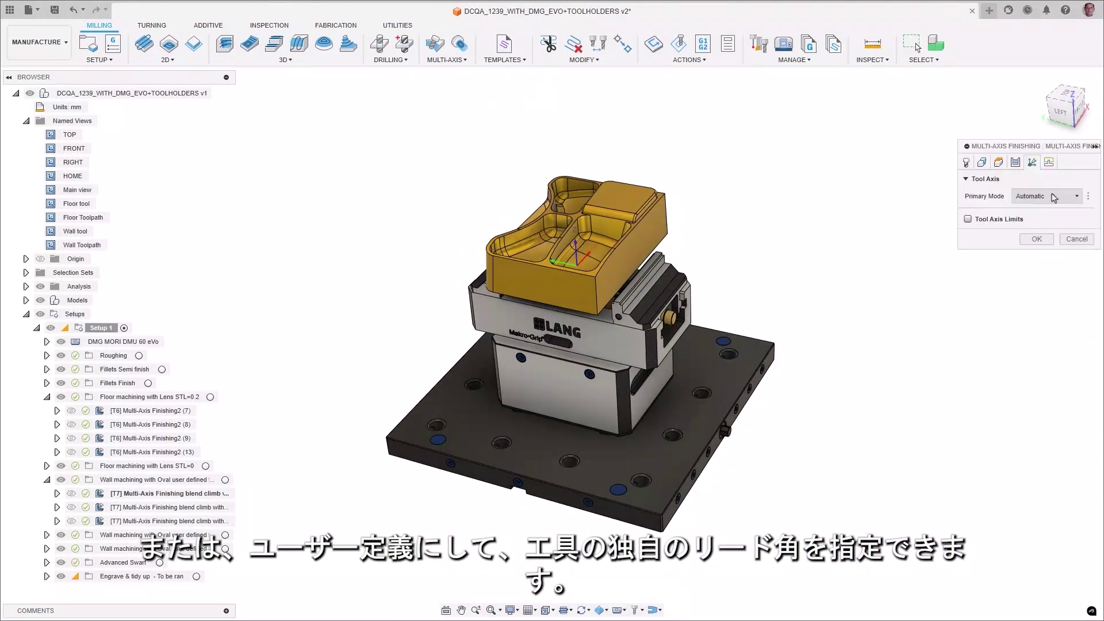
pyautogui.click(1078, 197)
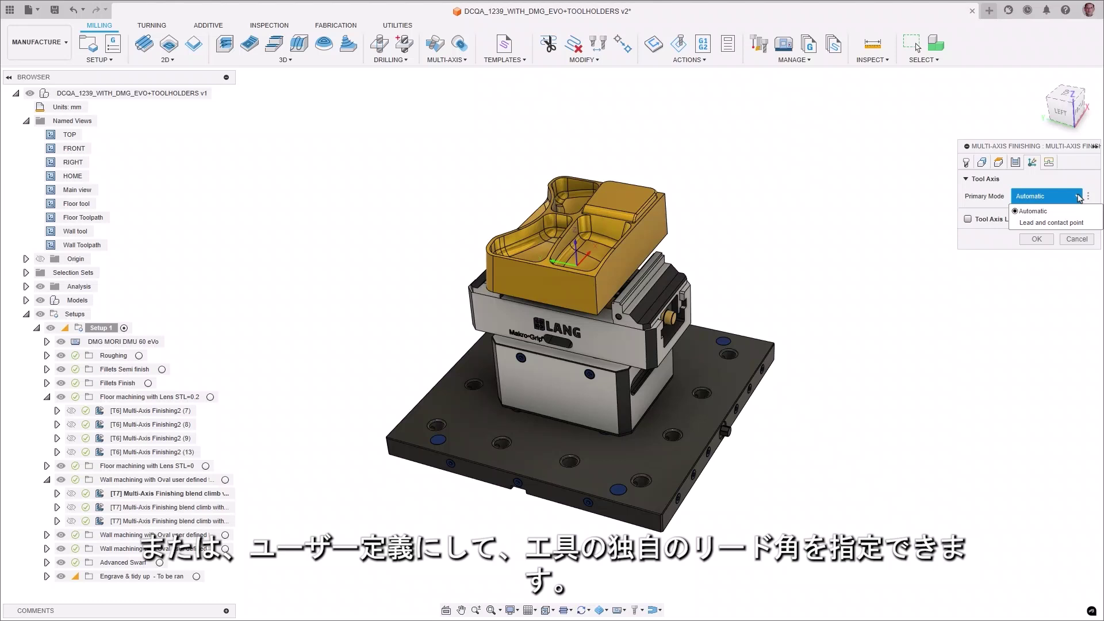
pyautogui.click(1073, 224)
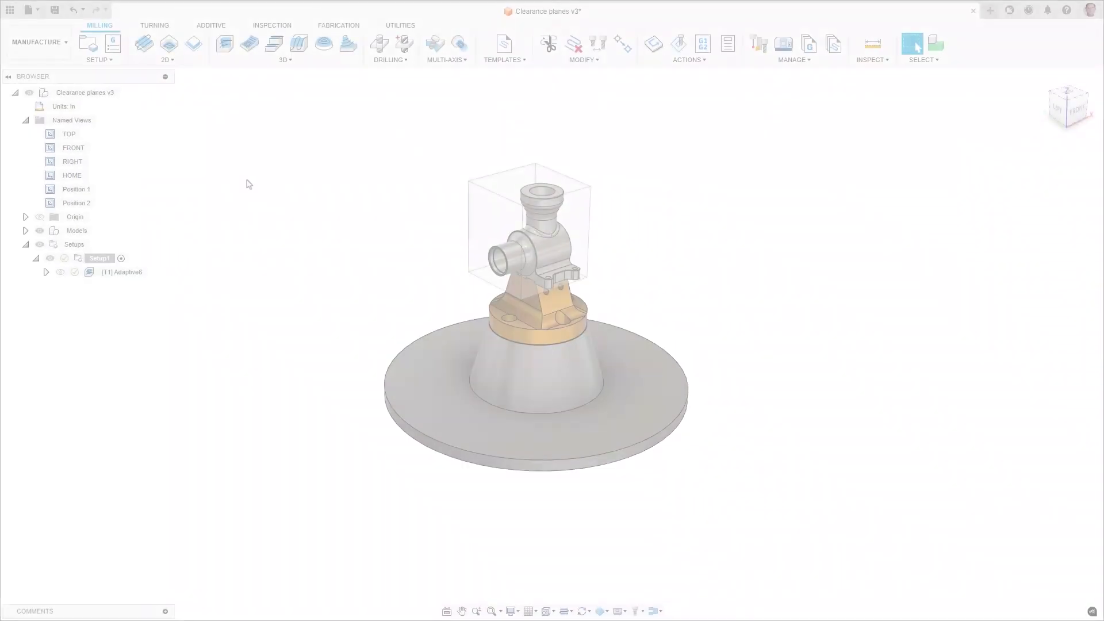
# - In Adaptive6's Heights, base Retract Height on Fixture Top, Model Top and Stock Top
pyautogui.doubleClick(51, 203)
pyautogui.doubleClick(115, 272)
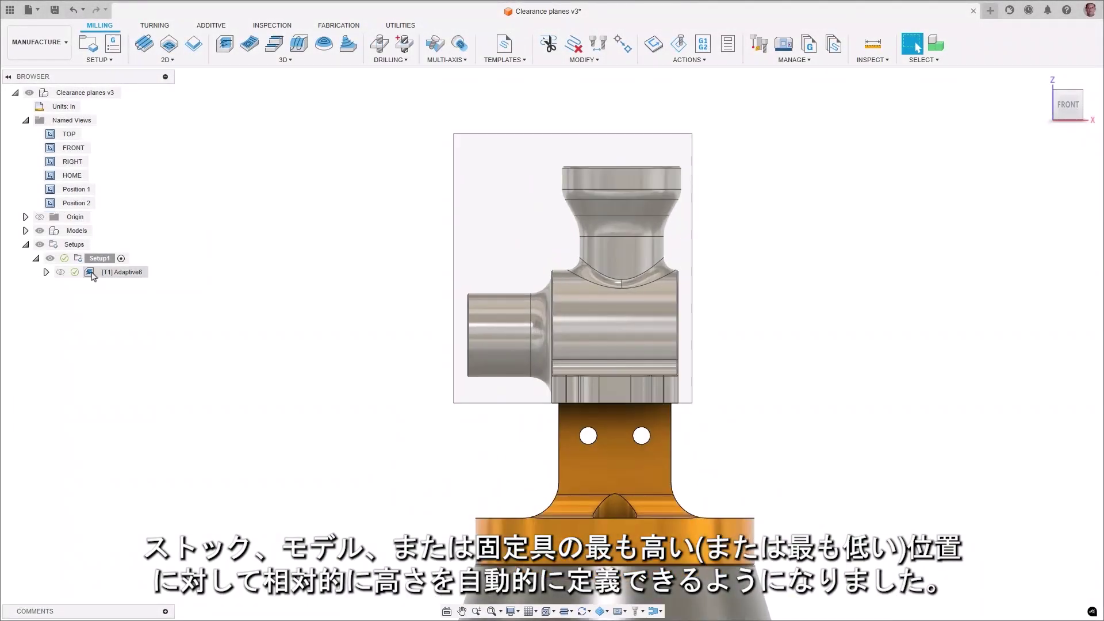
pyautogui.click(1000, 162)
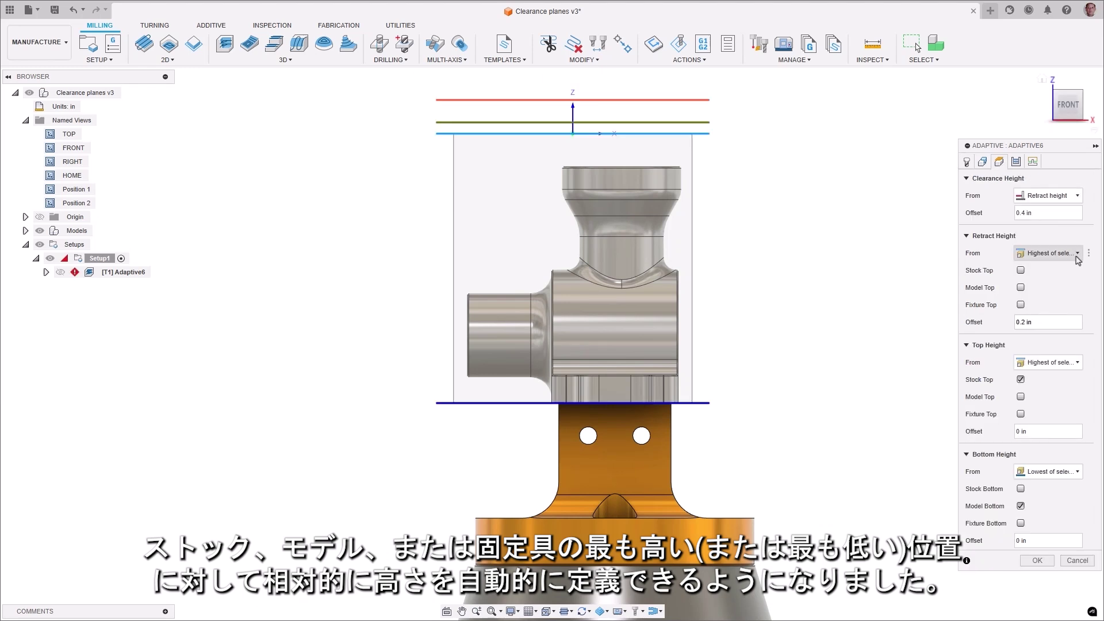
pyautogui.click(1075, 254)
pyautogui.click(1076, 363)
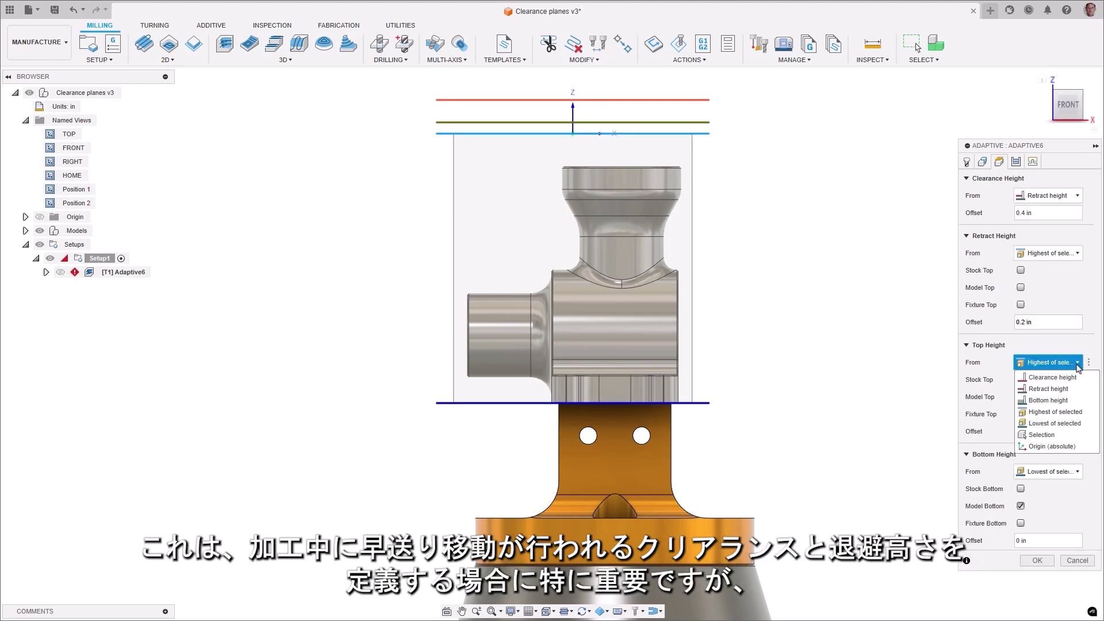
pyautogui.click(1075, 471)
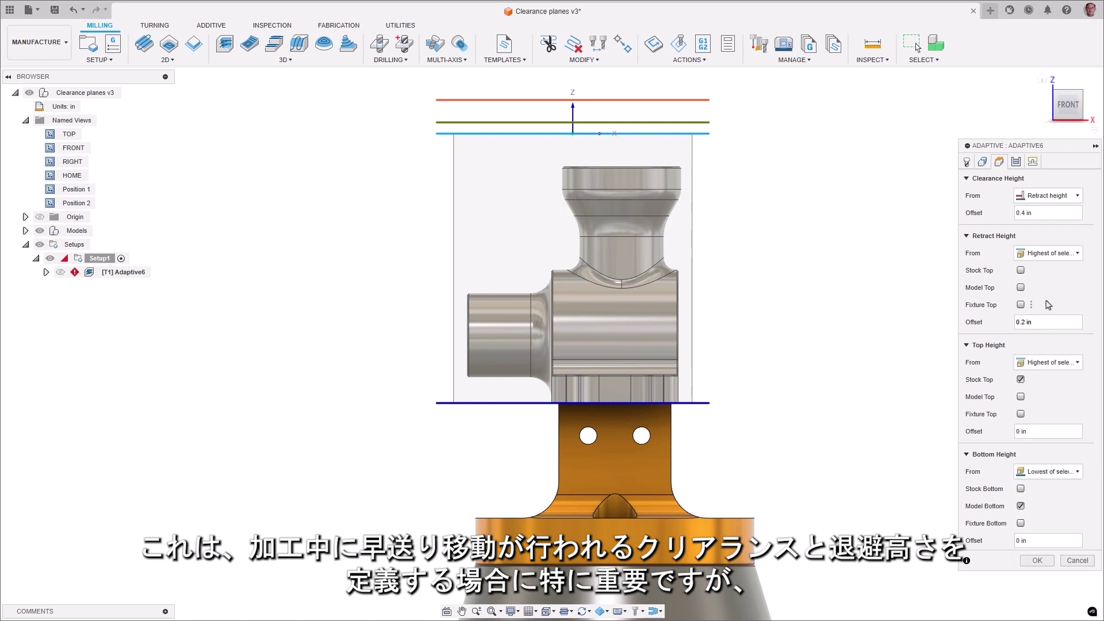
pyautogui.click(1021, 304)
pyautogui.click(1020, 288)
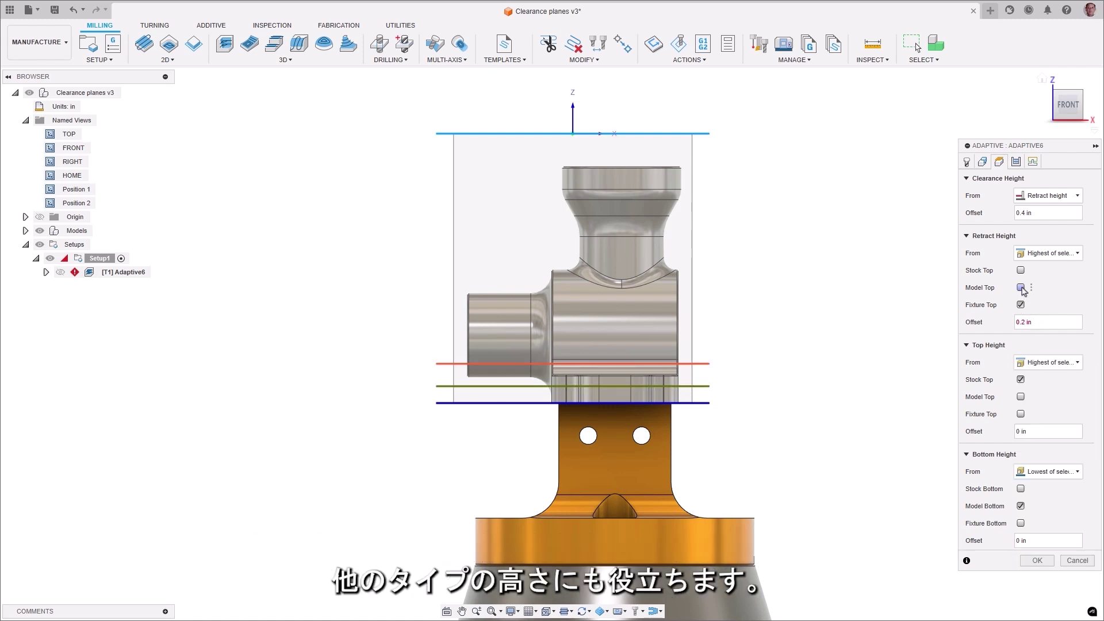
pyautogui.click(1021, 270)
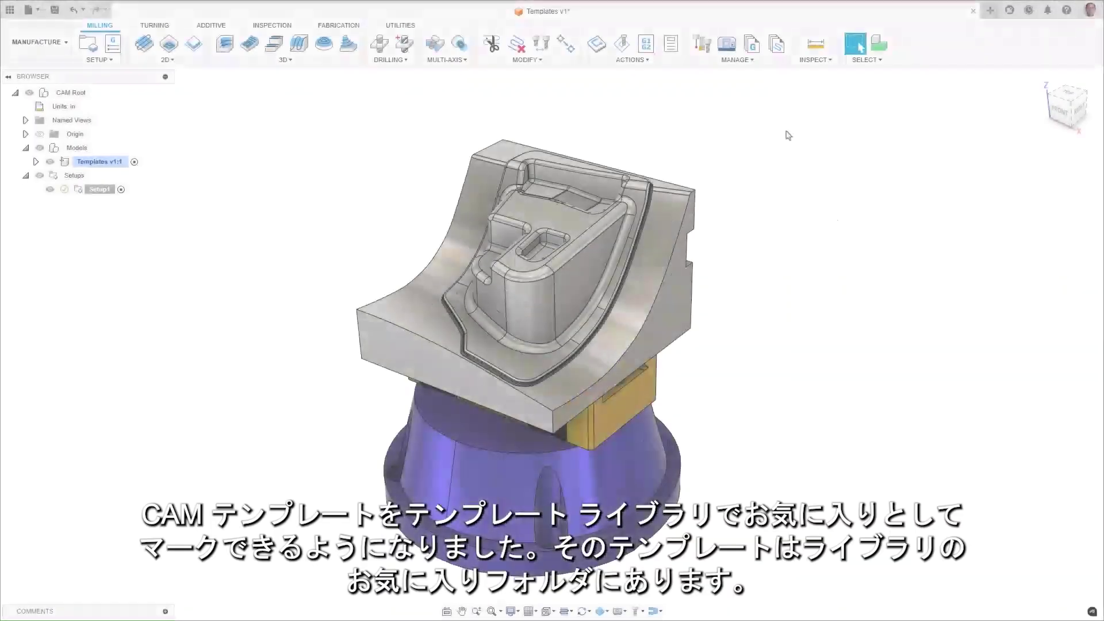
# - In the Template Library, favourite .750 EM Roughing and .375 EM Flat Finishing
pyautogui.click(754, 62)
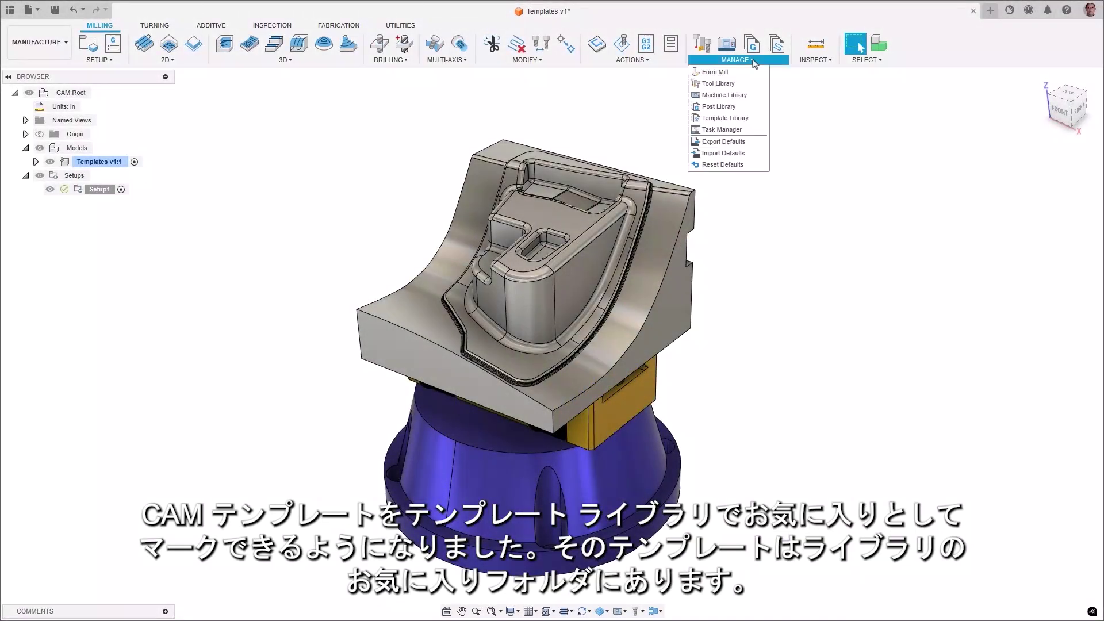
pyautogui.click(736, 121)
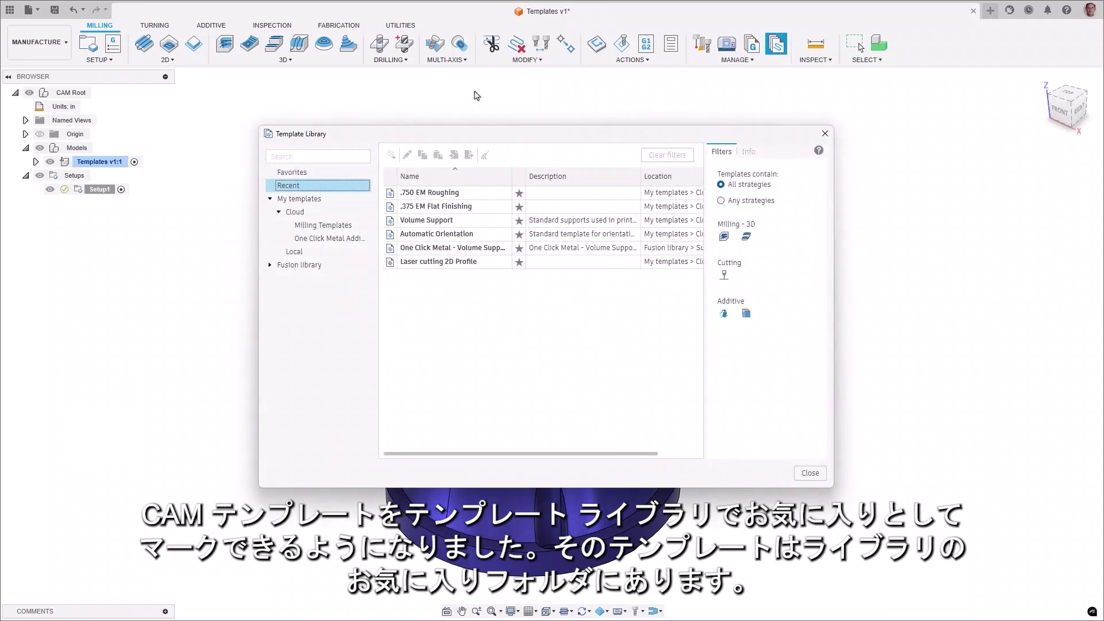
pyautogui.click(519, 195)
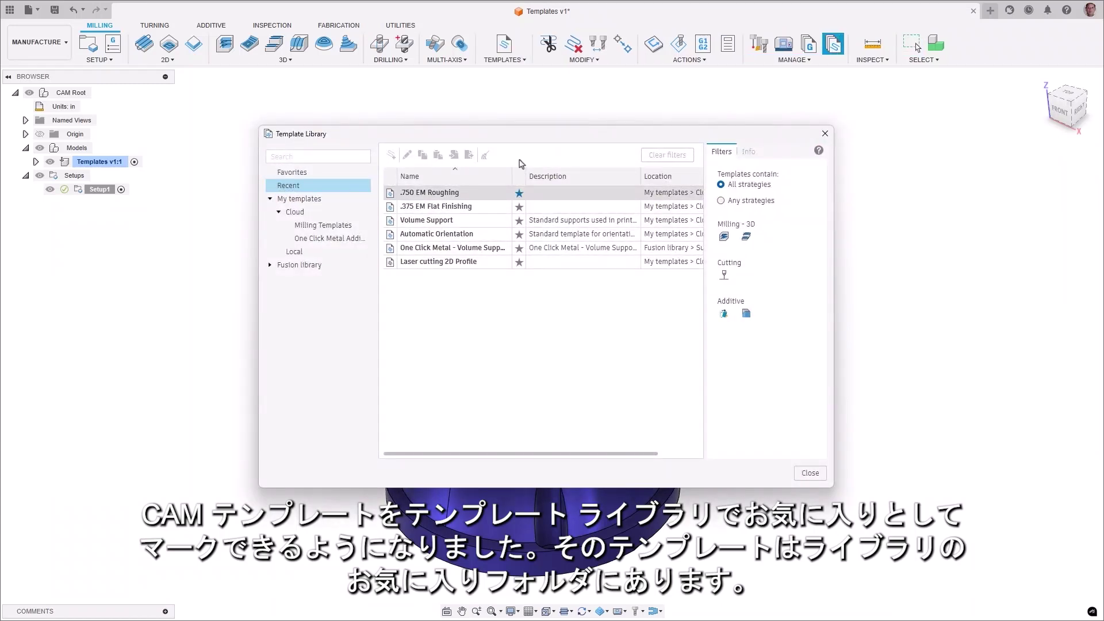
pyautogui.click(498, 61)
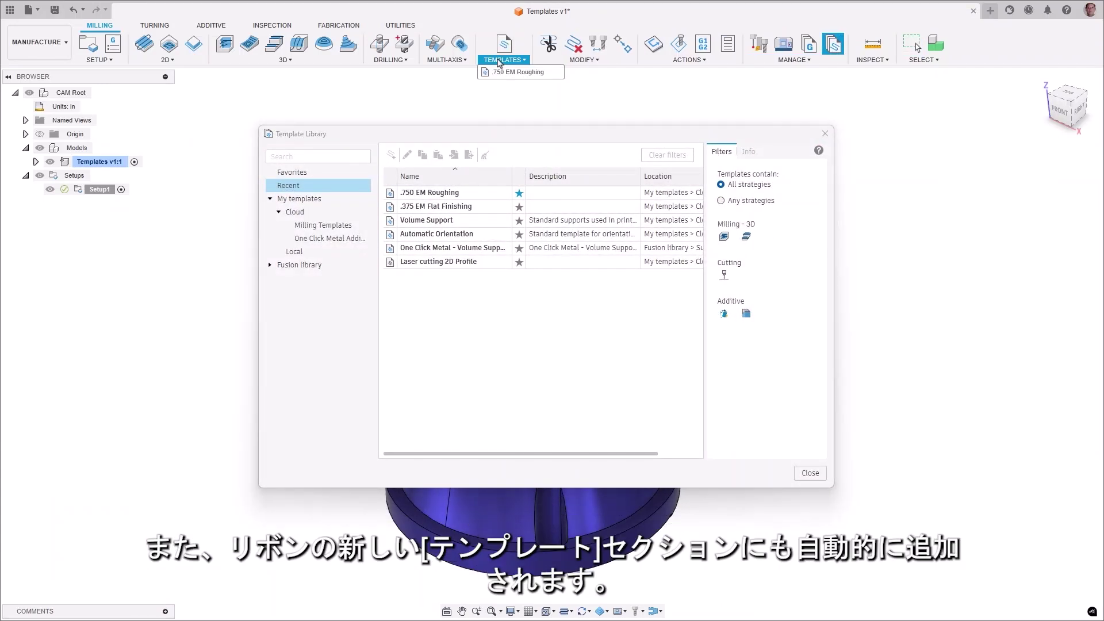
pyautogui.click(519, 207)
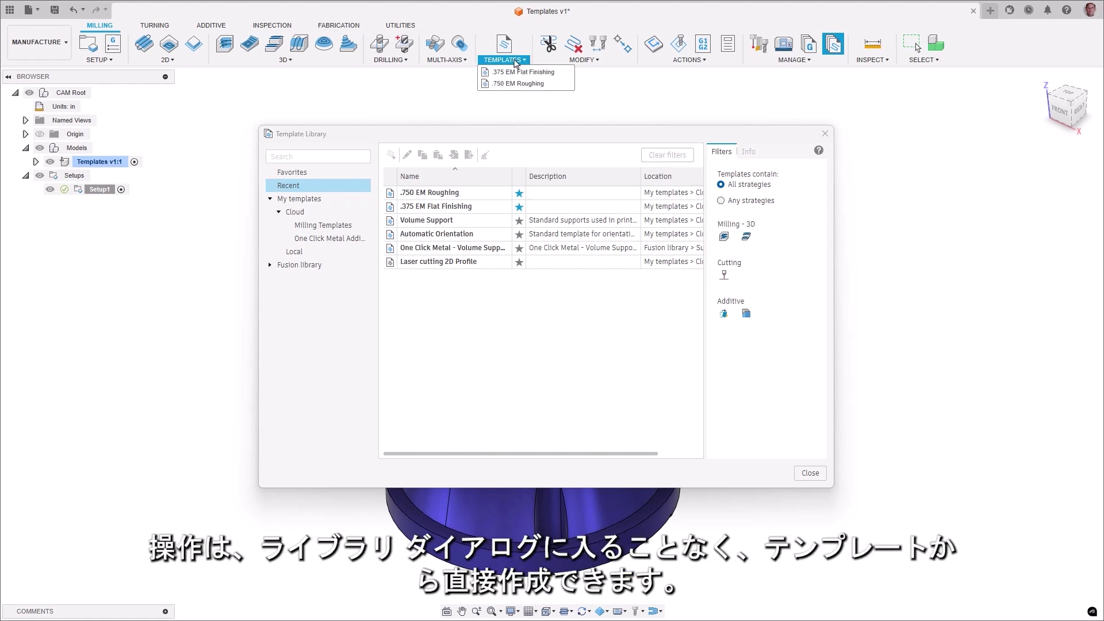
# - Add a roughing operation from .750 EM Roughing and give that template a new icon colour
pyautogui.click(517, 83)
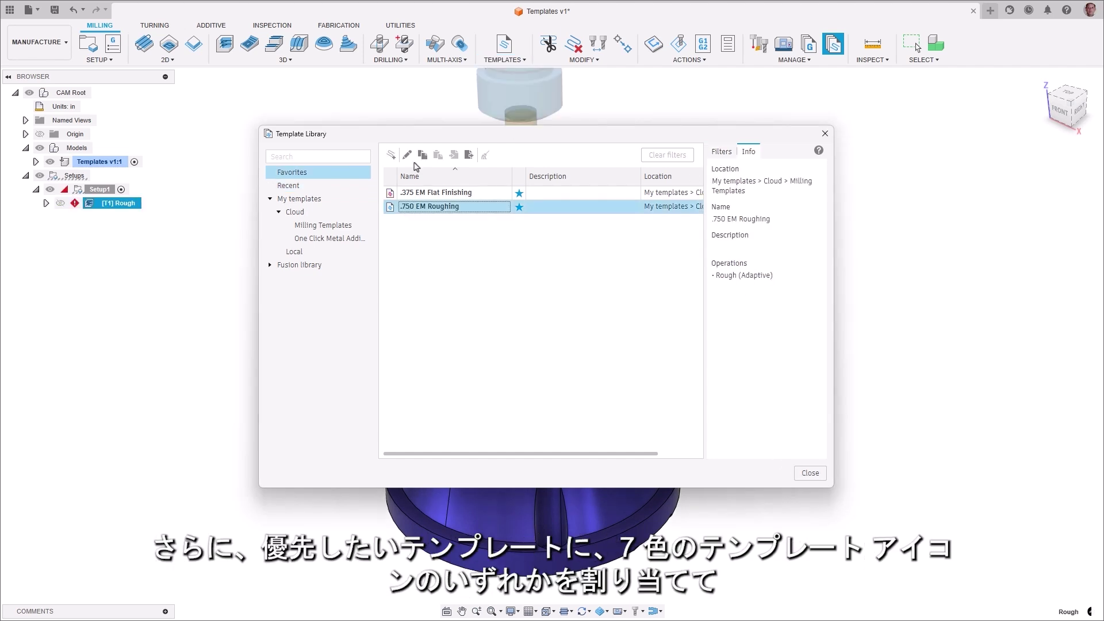
pyautogui.click(406, 155)
pyautogui.click(480, 374)
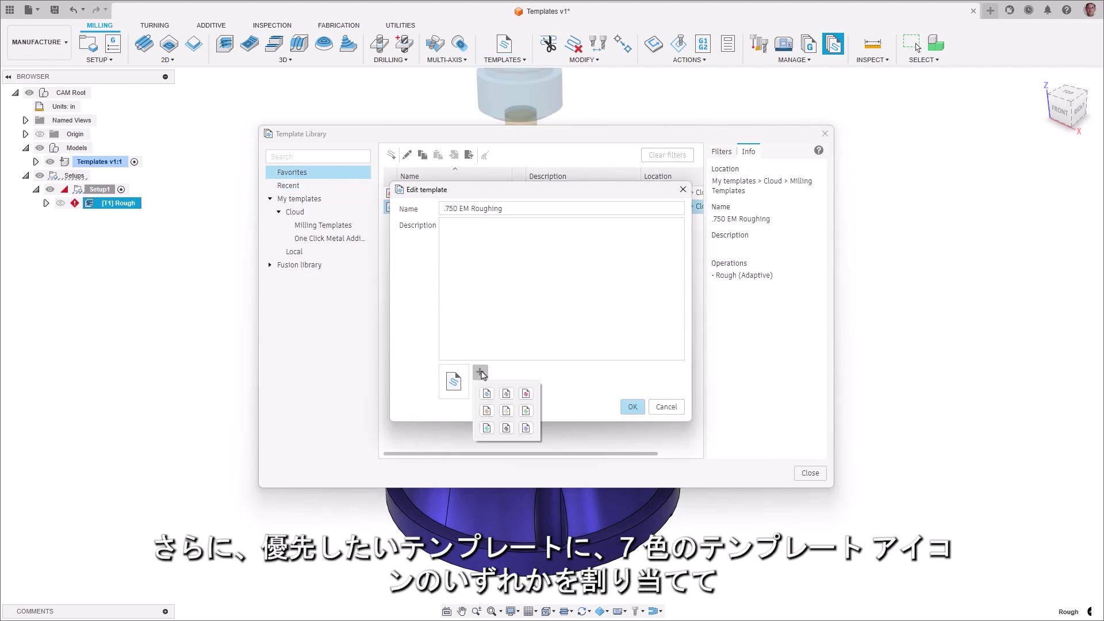
pyautogui.click(527, 429)
pyautogui.click(634, 408)
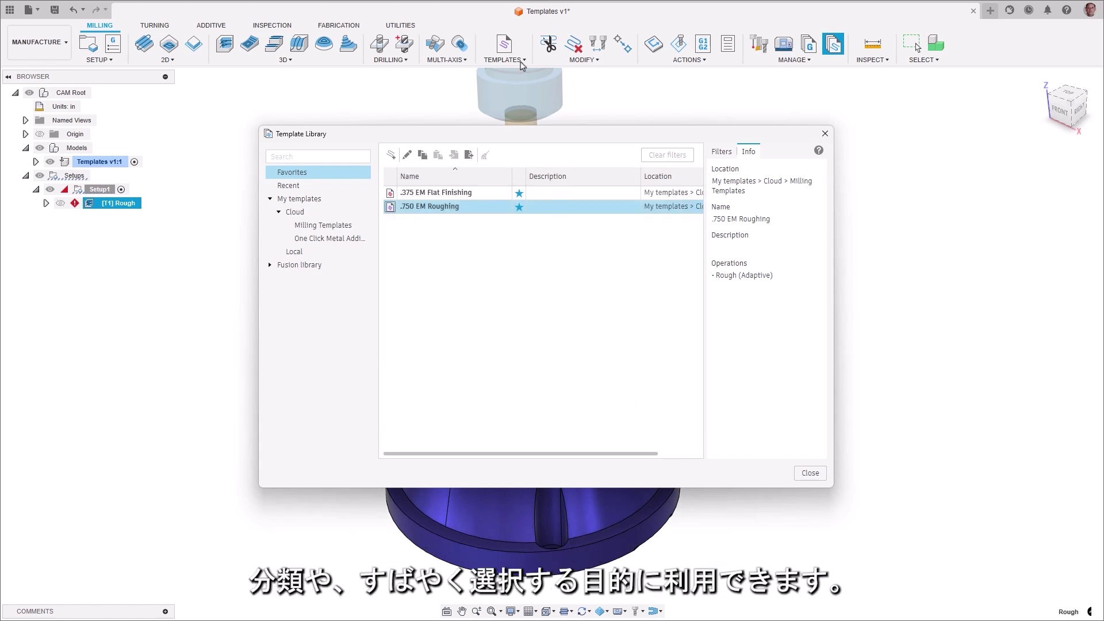
pyautogui.click(522, 64)
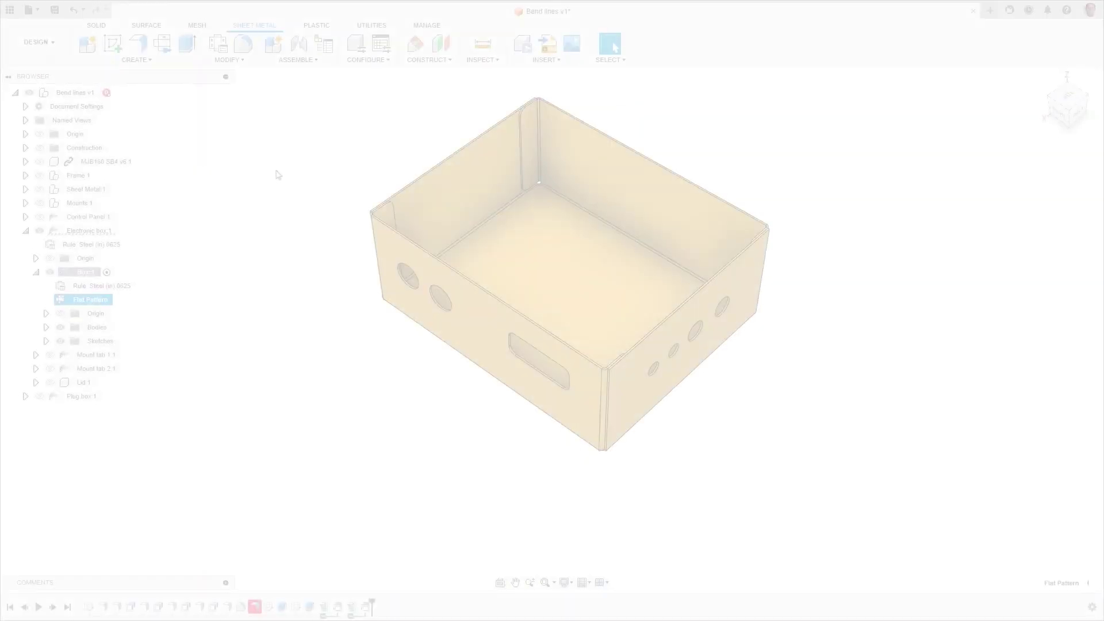
# - Unfold the box from its floor face, refold it, and open Box1's flat pattern
pyautogui.click(230, 60)
pyautogui.click(219, 73)
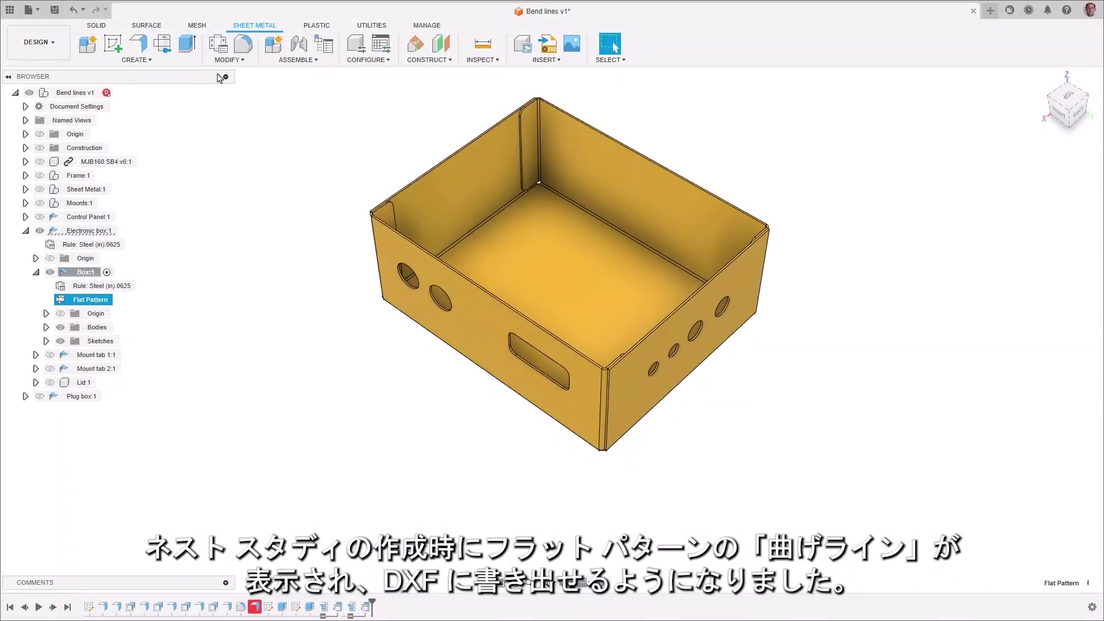
pyautogui.click(574, 271)
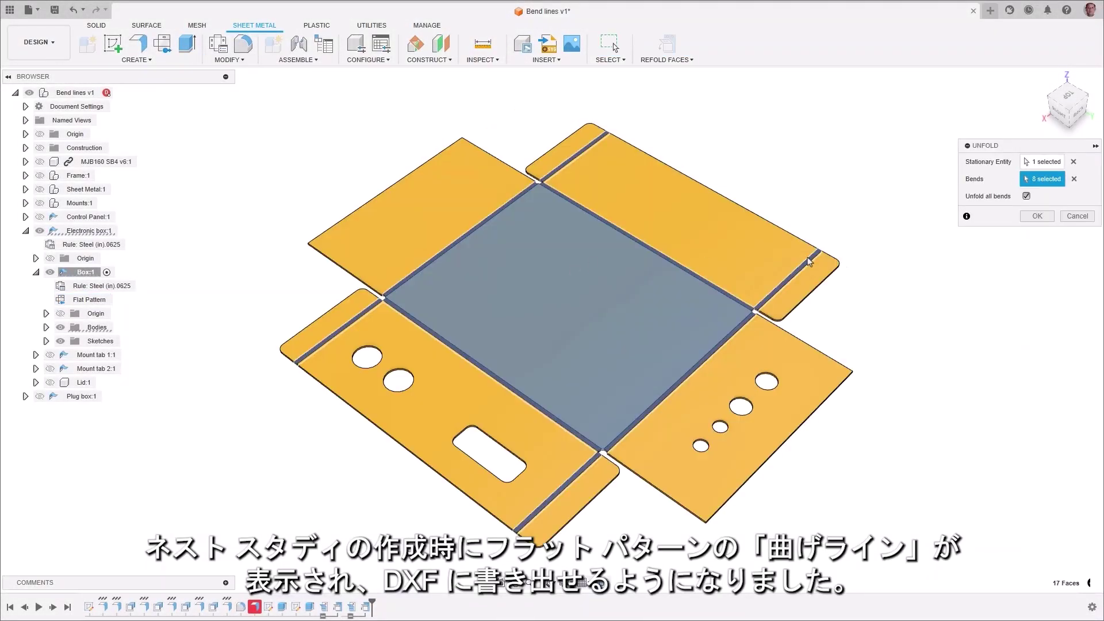
pyautogui.press('Return')
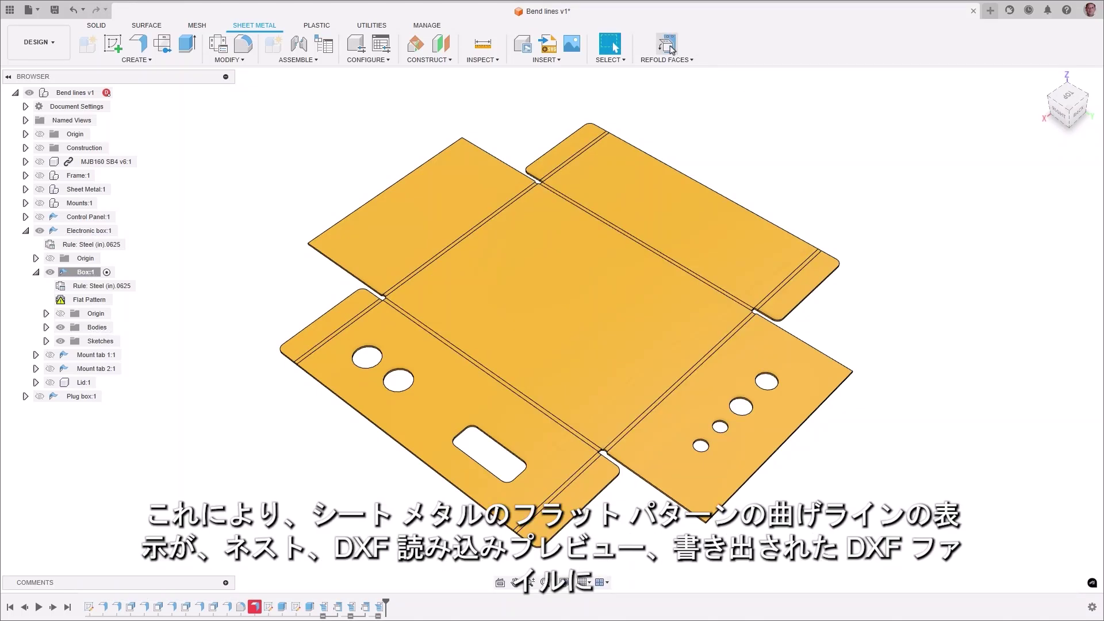
pyautogui.click(667, 46)
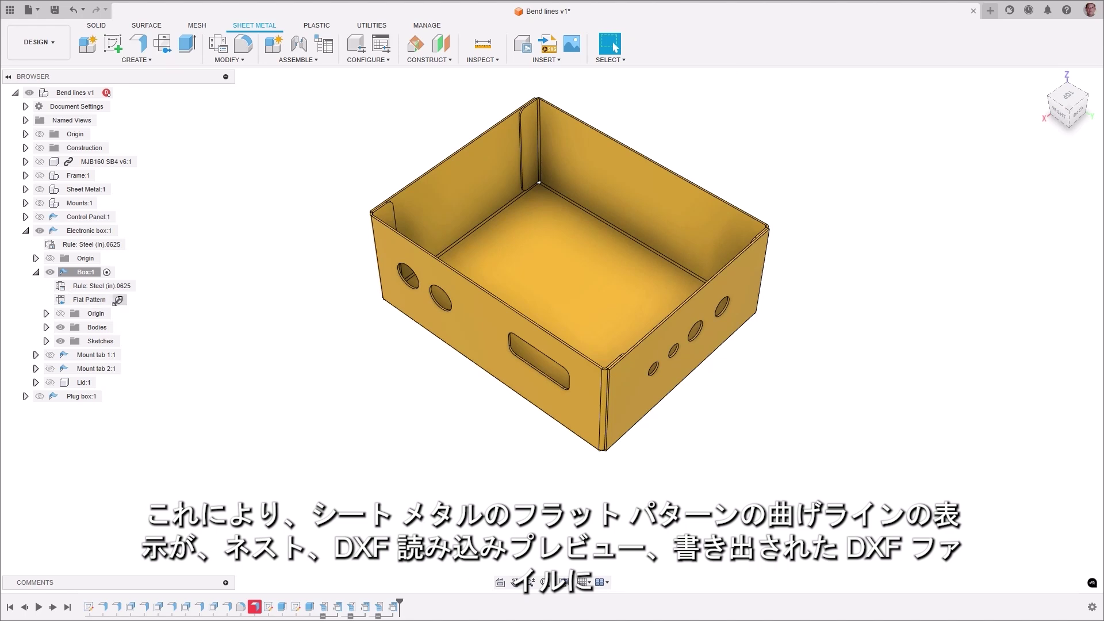
pyautogui.doubleClick(117, 300)
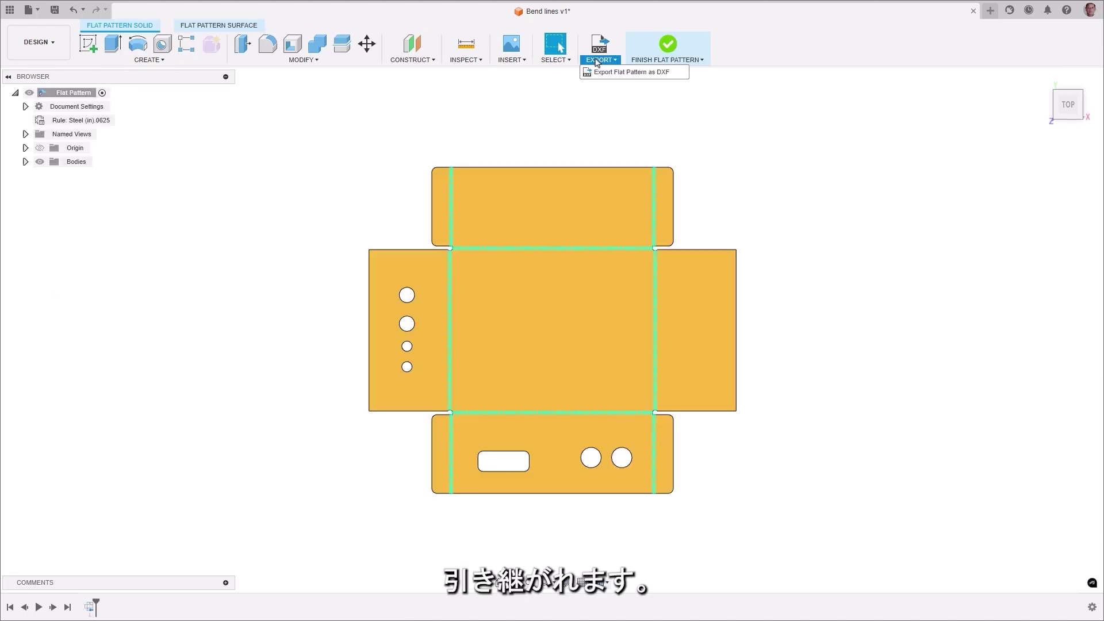
# - Export the flat pattern as a DXF and view the imported result from the top
pyautogui.click(602, 72)
pyautogui.click(1029, 188)
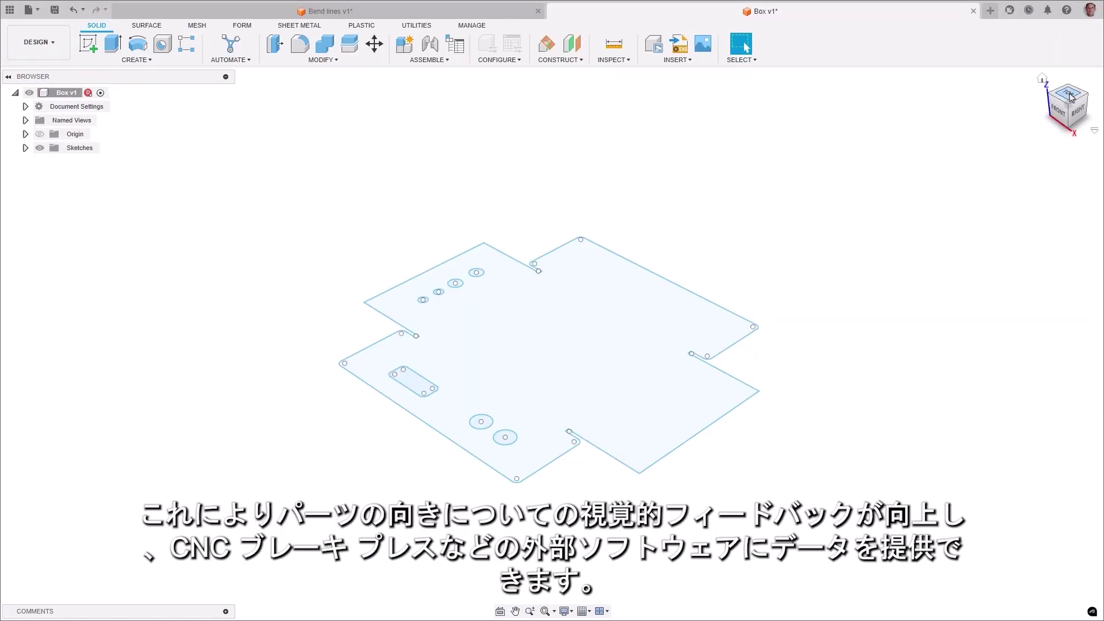
pyautogui.click(1072, 96)
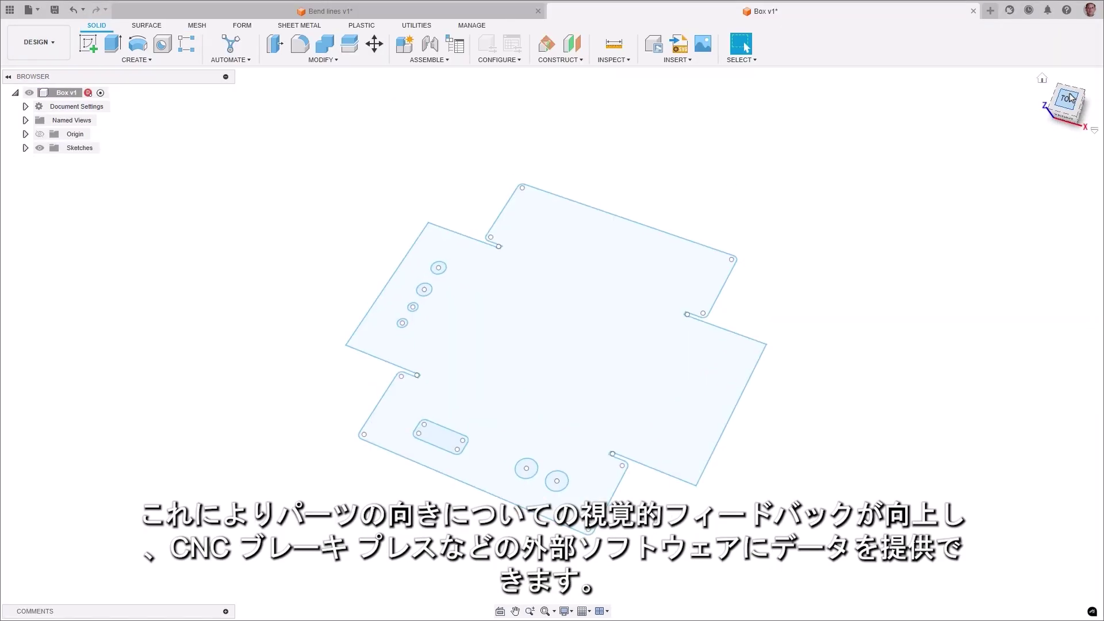
# - Toggle the BEND and BEND_EXTENT sketches to compare bend lines with bend extents
pyautogui.click(26, 148)
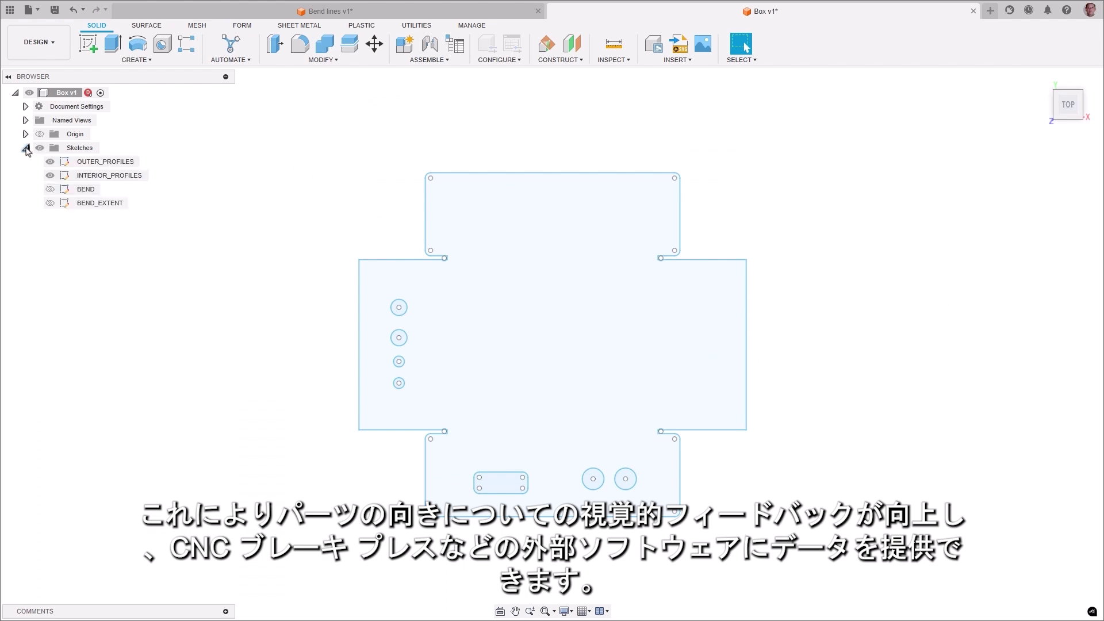
pyautogui.click(50, 189)
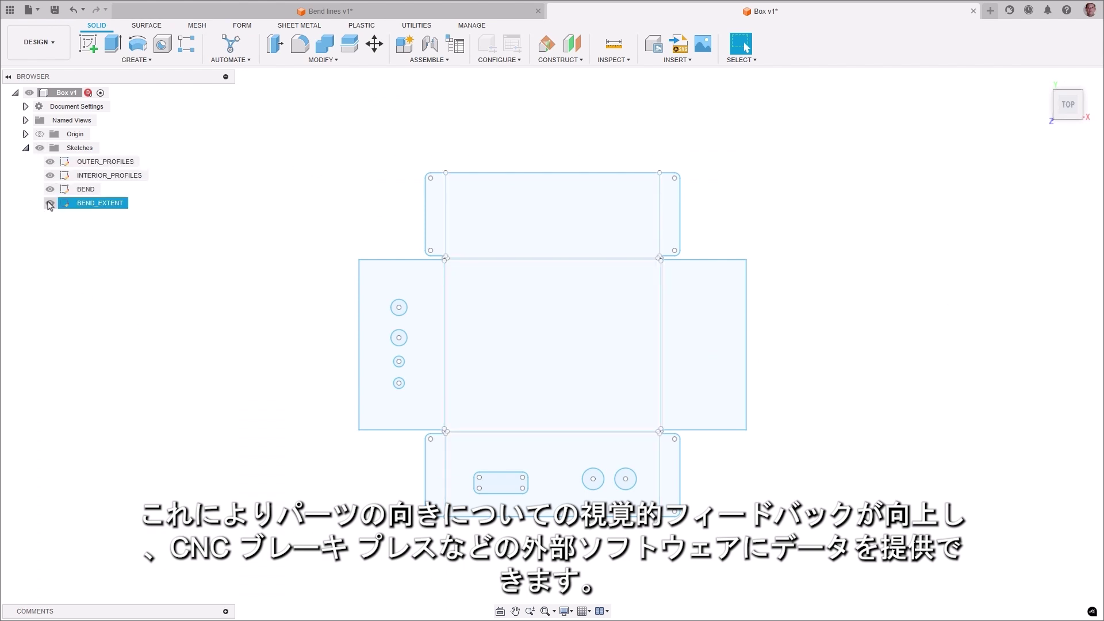
pyautogui.click(50, 203)
pyautogui.click(50, 203)
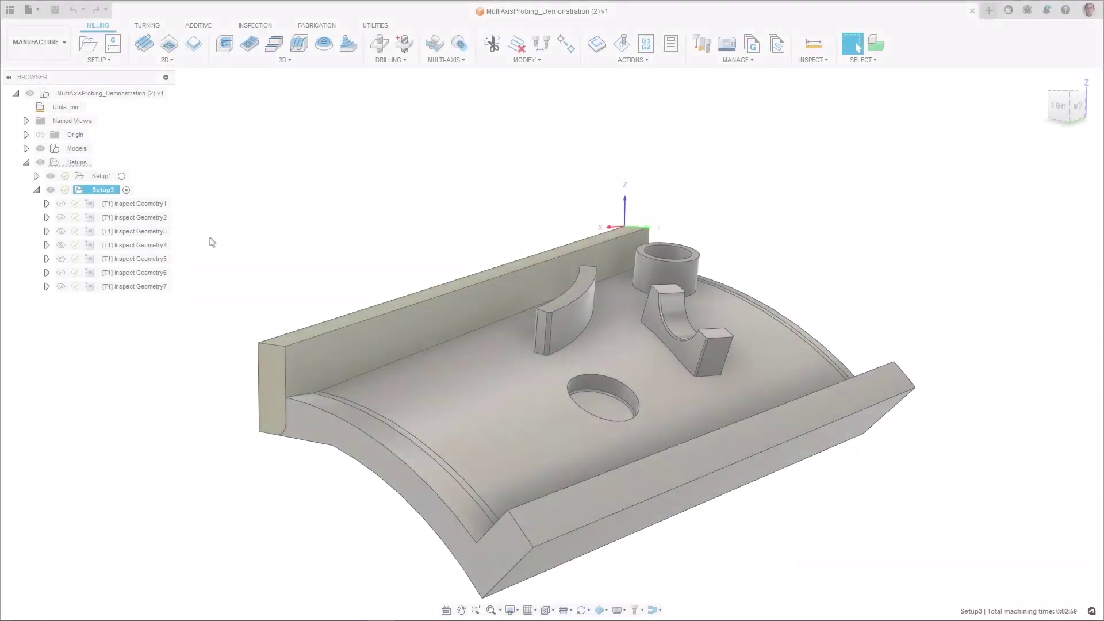
# - Preview the probe paths of Inspect Geometry1 through 7, then simulate Setup3
pyautogui.click(90, 206)
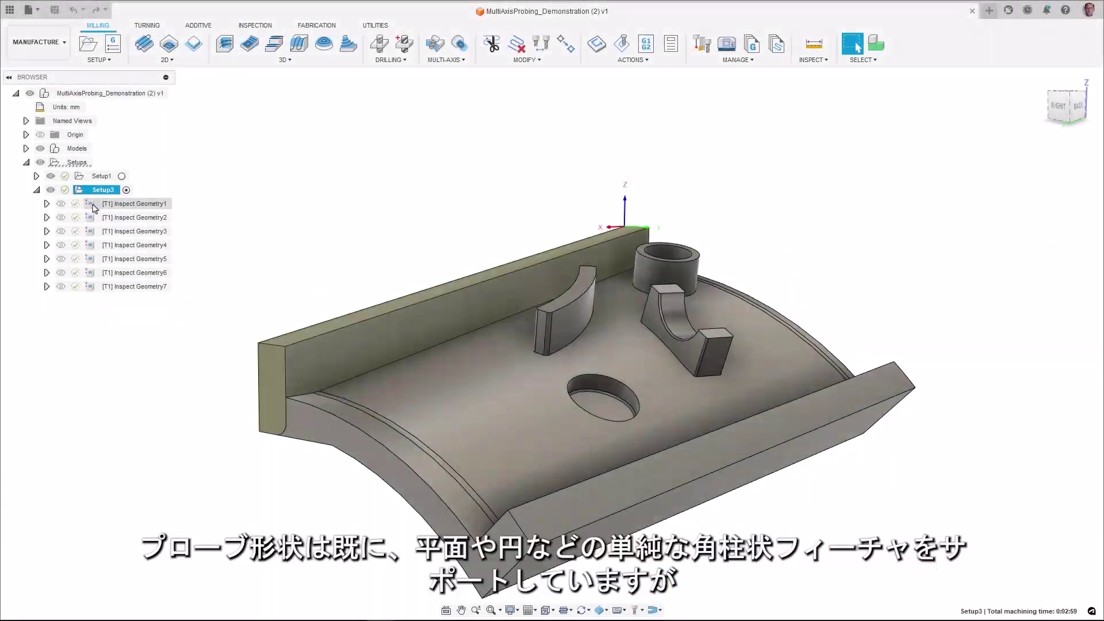
pyautogui.click(89, 221)
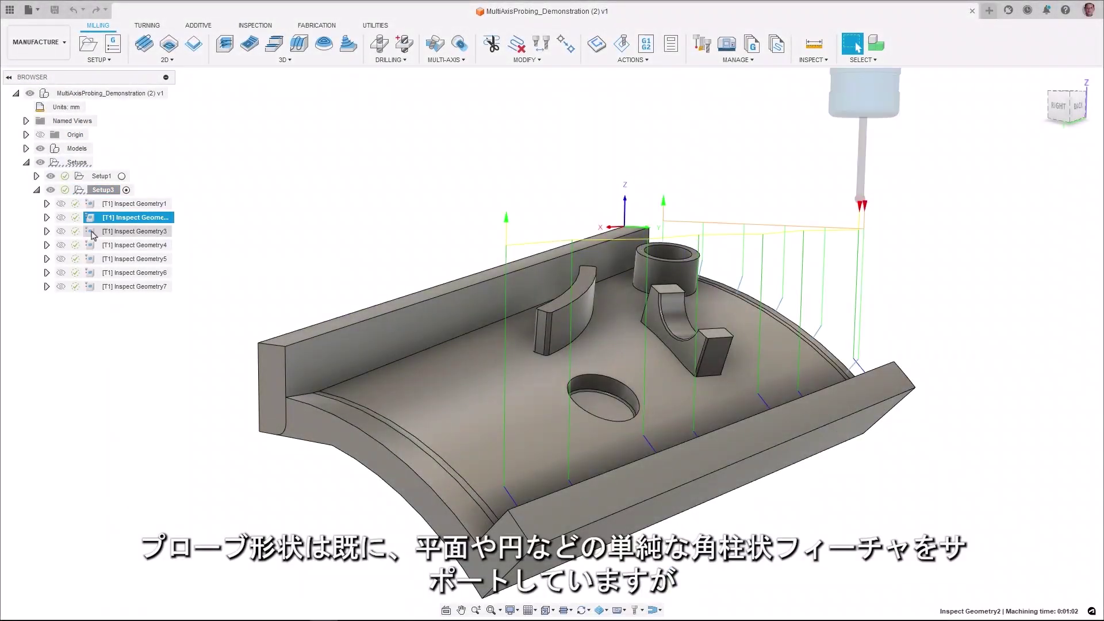
pyautogui.click(90, 233)
pyautogui.click(92, 246)
pyautogui.click(91, 259)
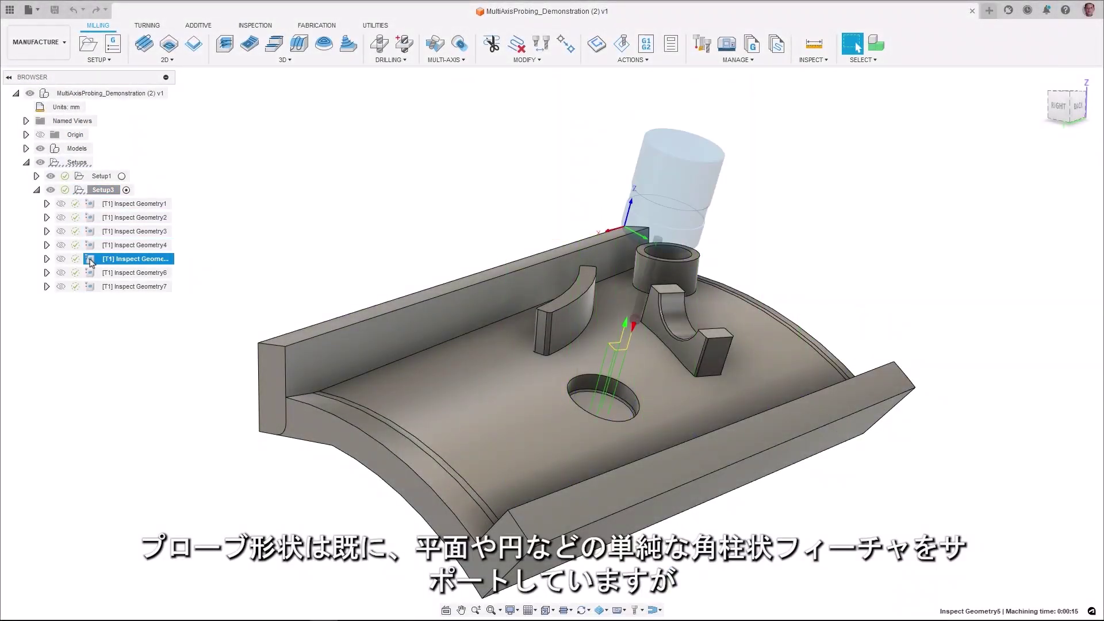
pyautogui.click(92, 274)
pyautogui.click(94, 288)
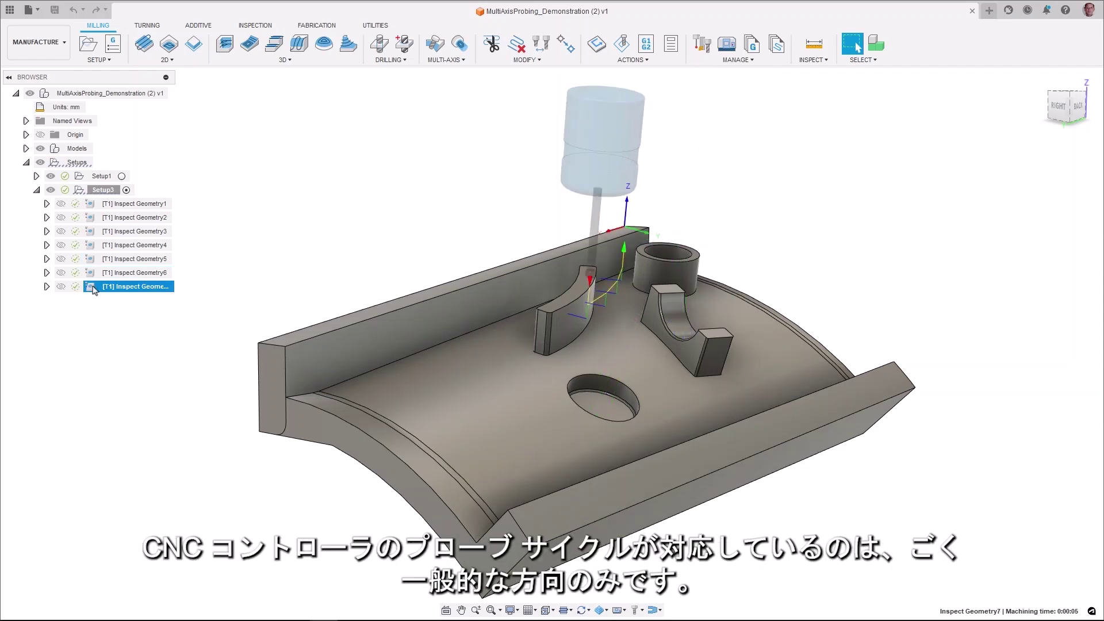
pyautogui.rightClick(79, 193)
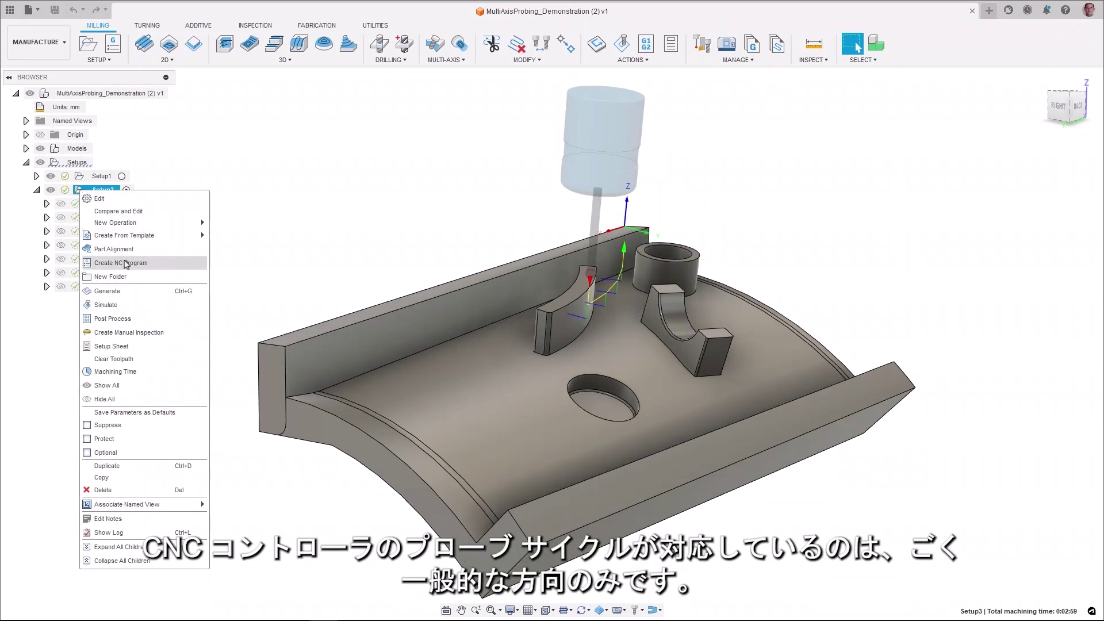
pyautogui.click(106, 305)
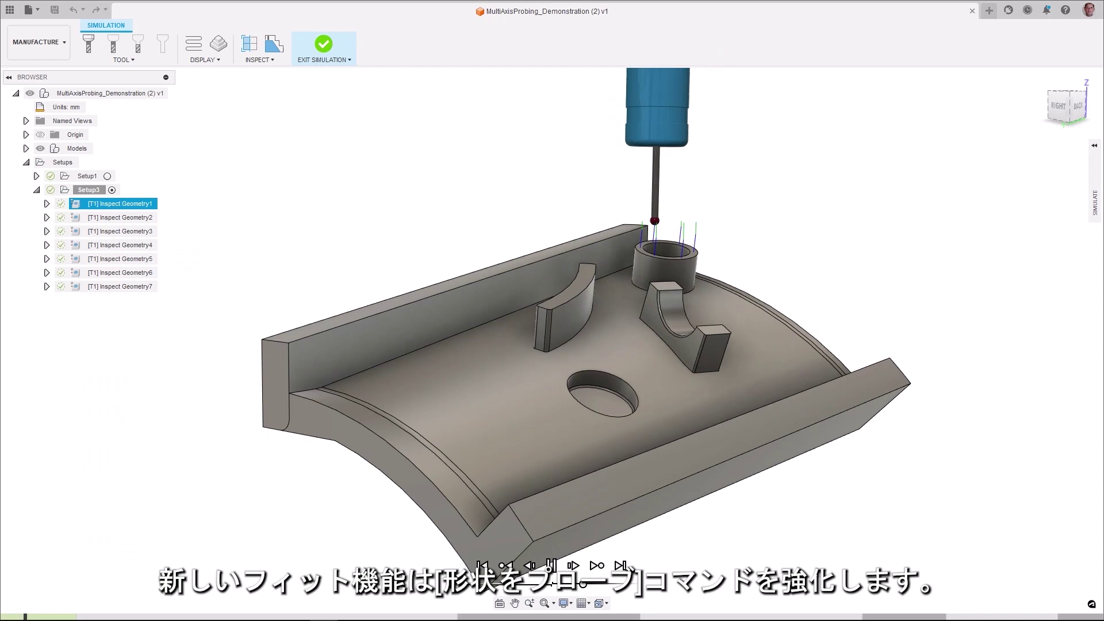